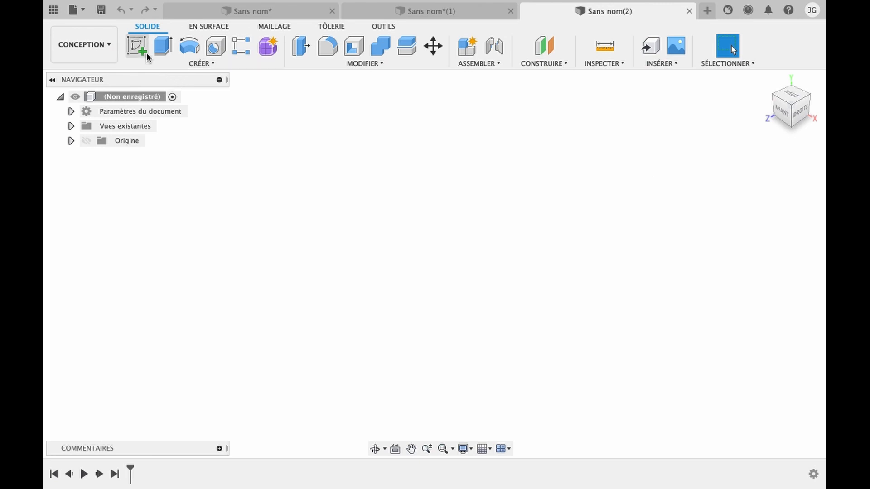
Start a sketch on the horizontal origin plane and draw a 100 mm diameter circle centred on the origin
click(141, 49)
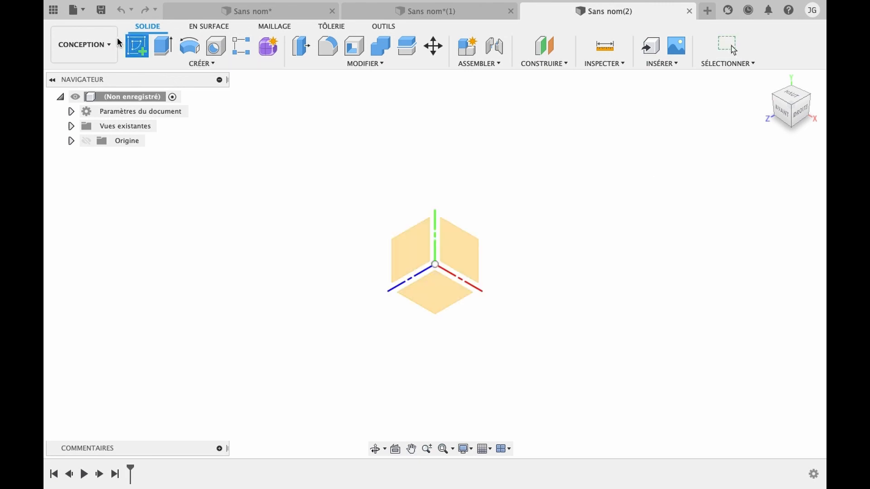
click(427, 284)
key(c)
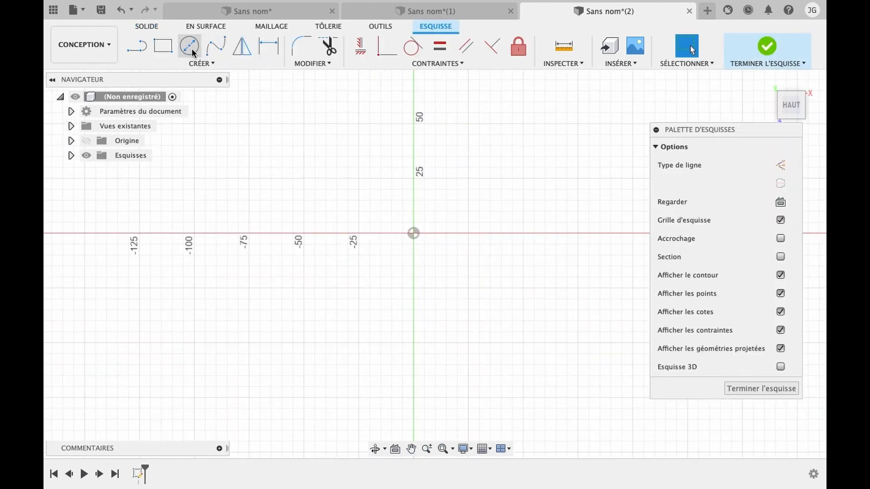
click(413, 233)
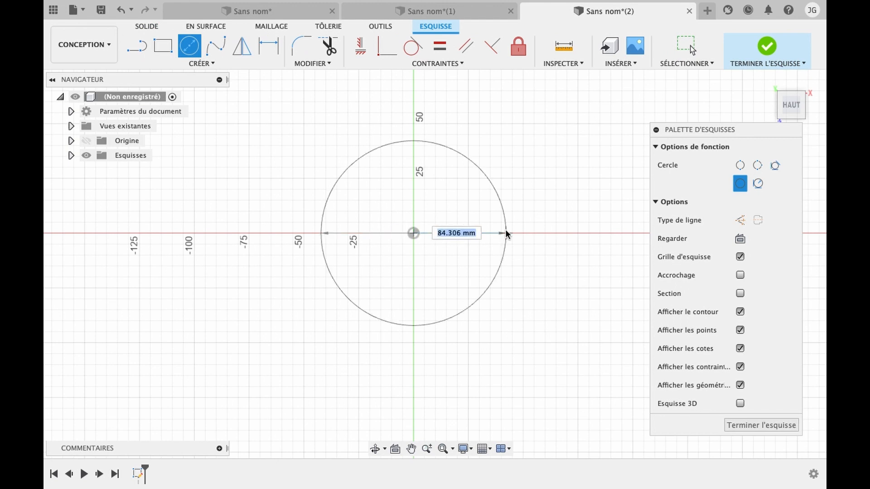
text(100)
key(Return)
key(Escape)
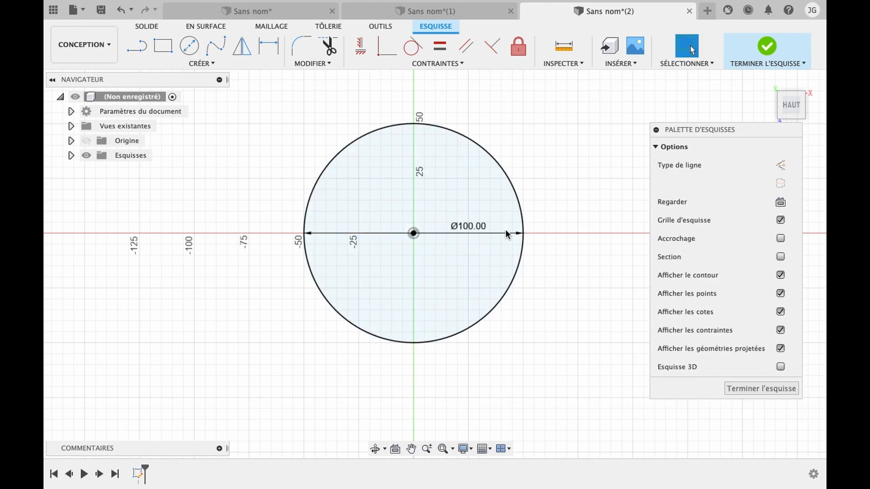
Draw a second circle concentric with the first at the origin, with a diameter of 105 mm
click(188, 45)
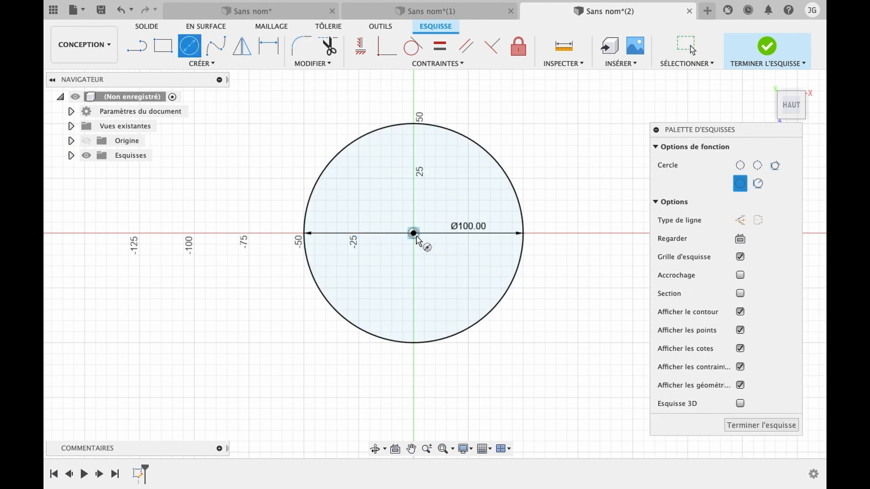
click(414, 234)
text(1)
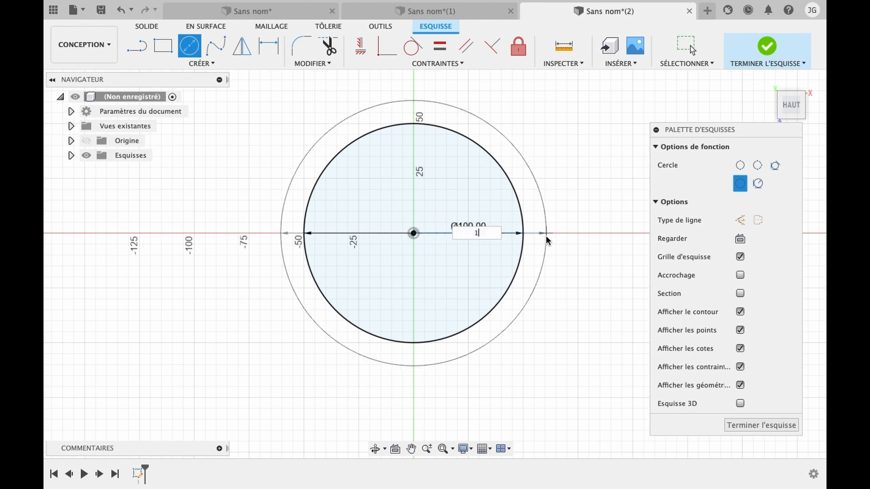
text(05)
key(Return)
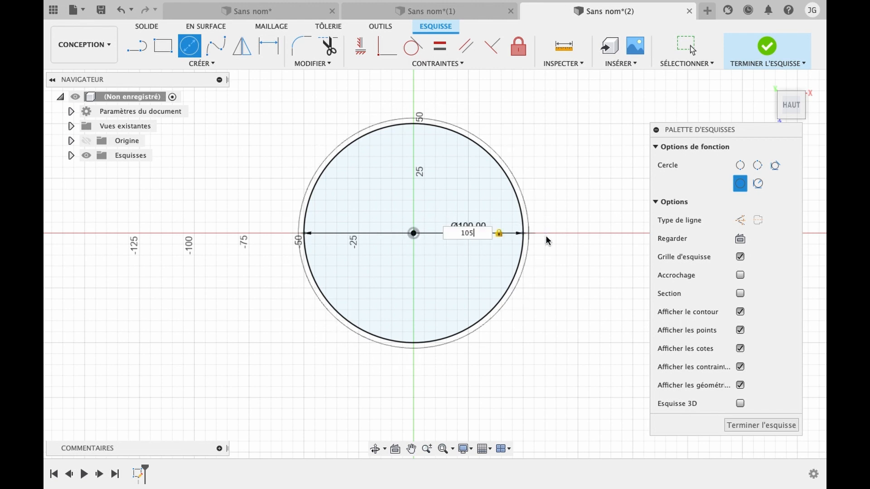
key(Escape)
Draw an inscribed polygon centred on the origin with a 4 mm radius and 8 sides
scroll(546, 235, up, 5)
scroll(546, 240, down, 2)
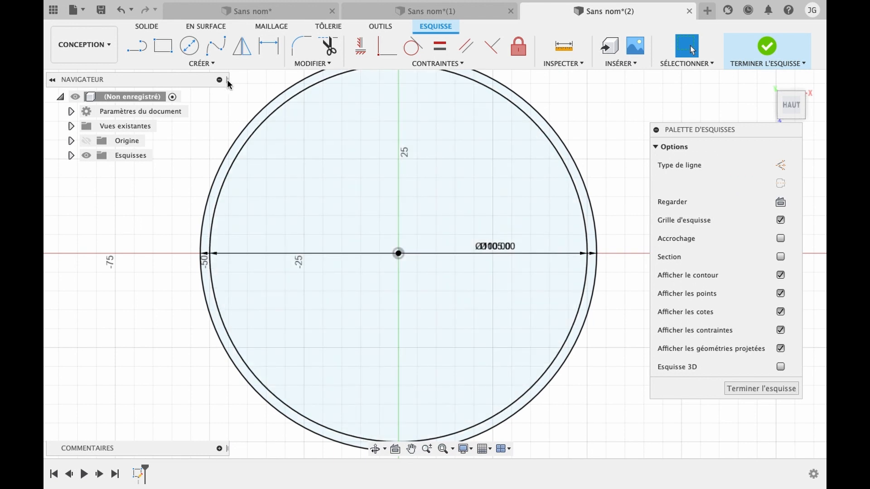
click(223, 64)
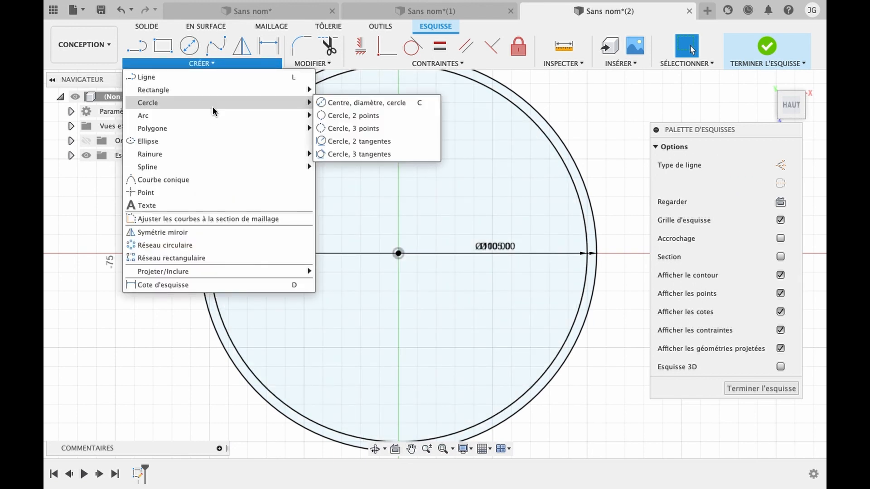
mouse_move(206, 119)
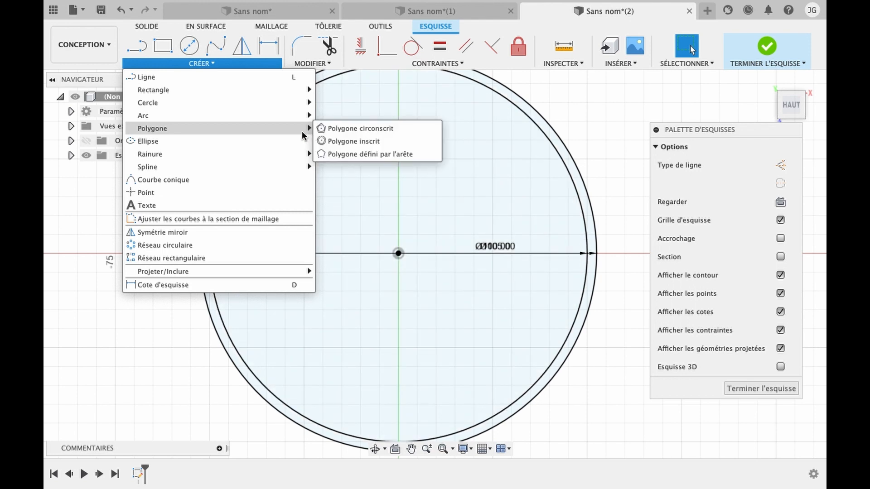
click(344, 140)
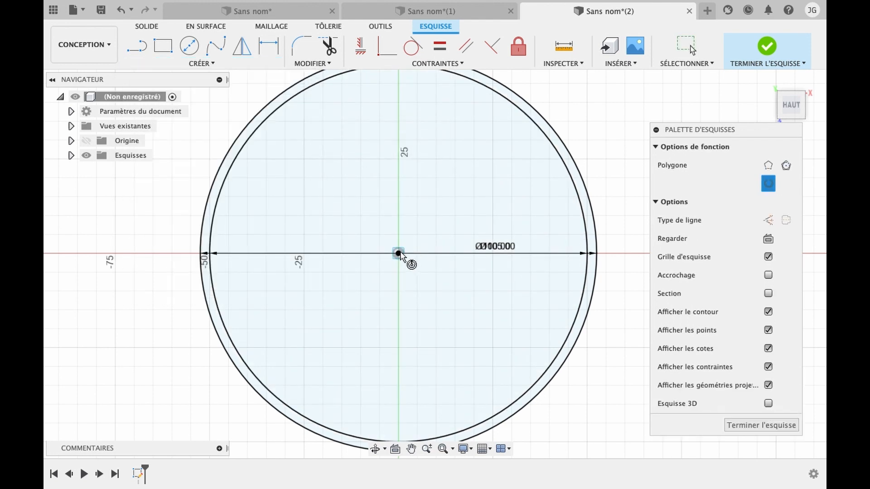
click(398, 253)
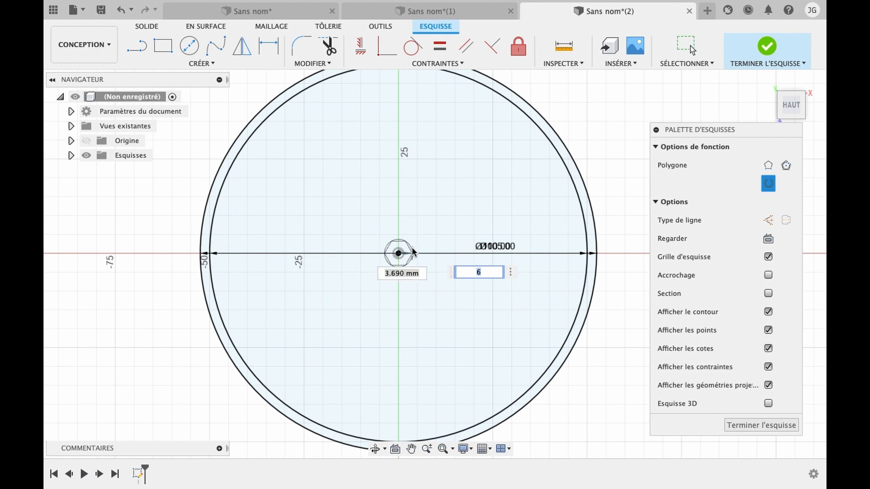
text(4)
key(Tab)
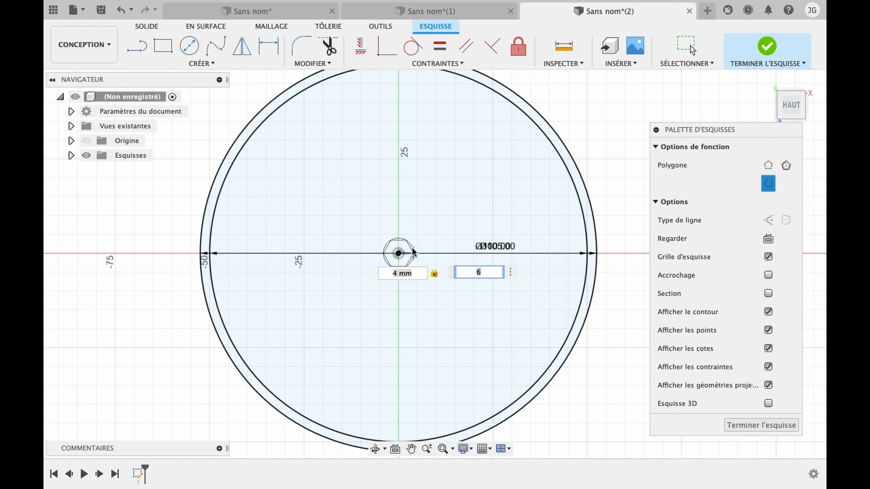
click(482, 272)
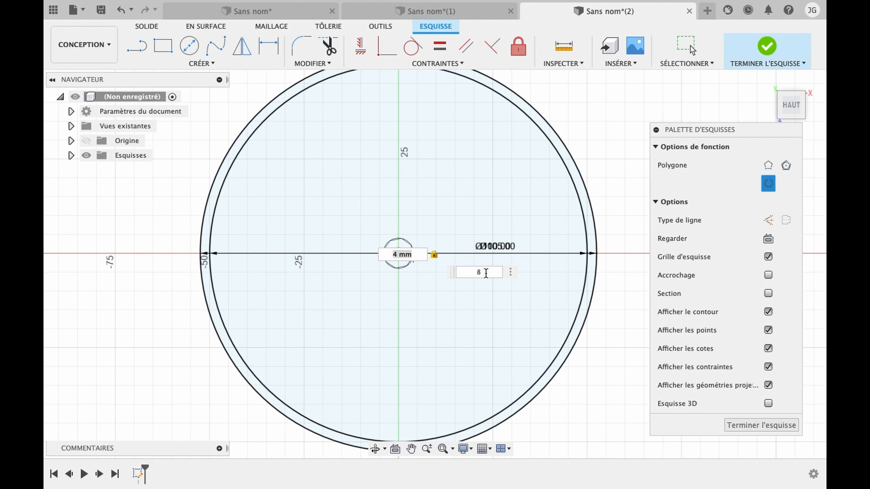
key(Return)
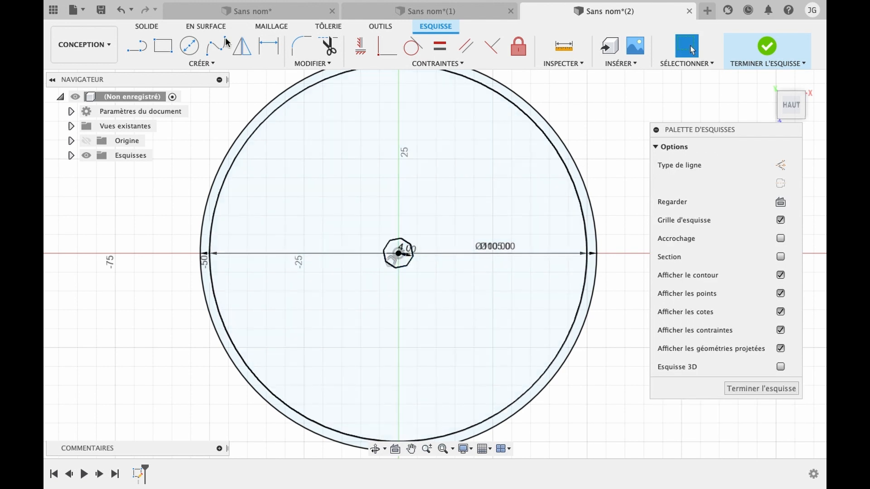
Draw a construction line from the origin to the inner circle, 50 mm long at an angle of 135°
key(l)
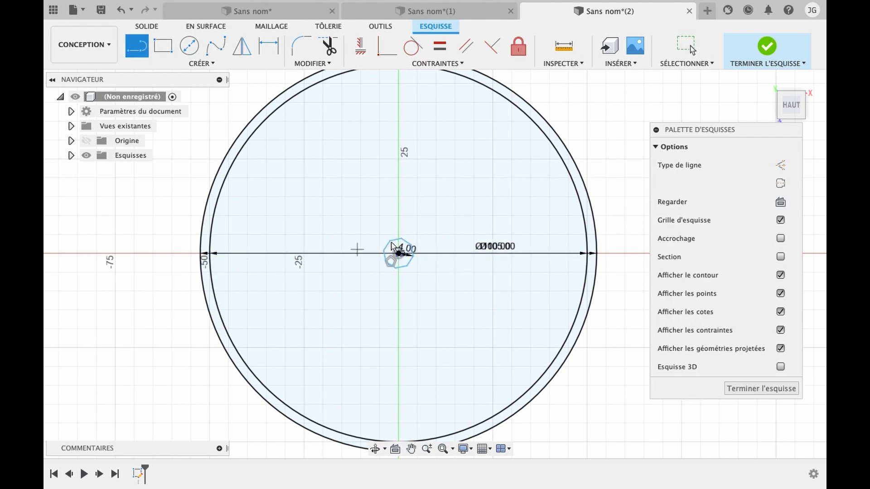
click(779, 165)
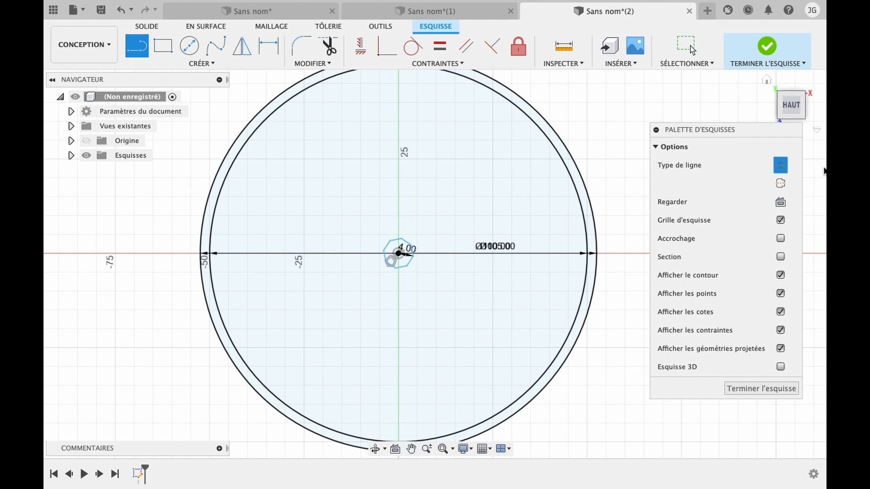
click(398, 255)
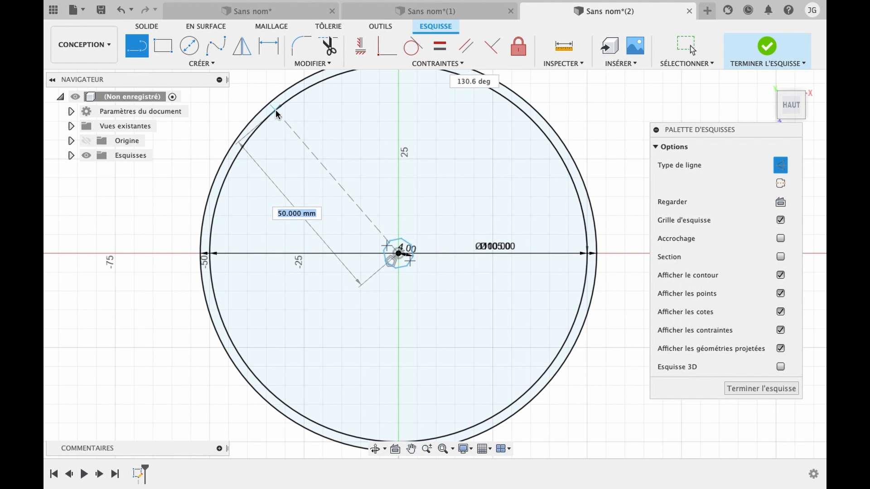
key(Tab)
text(135)
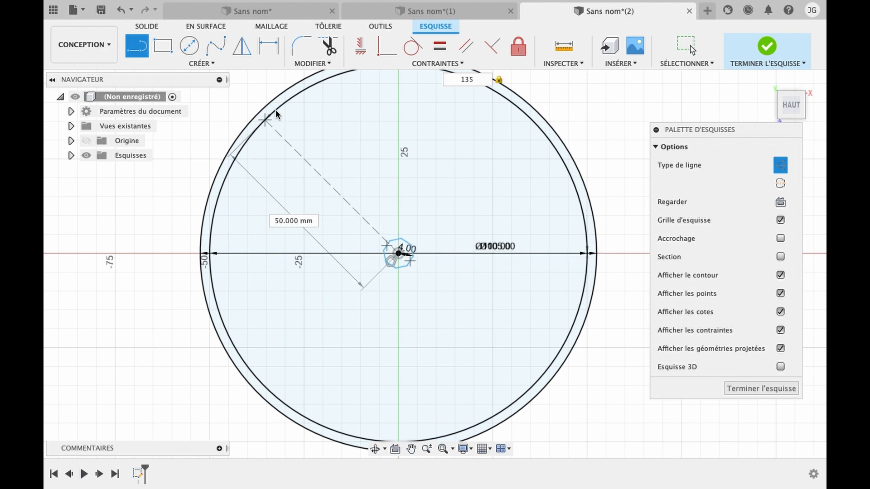
key(Return)
key(Escape)
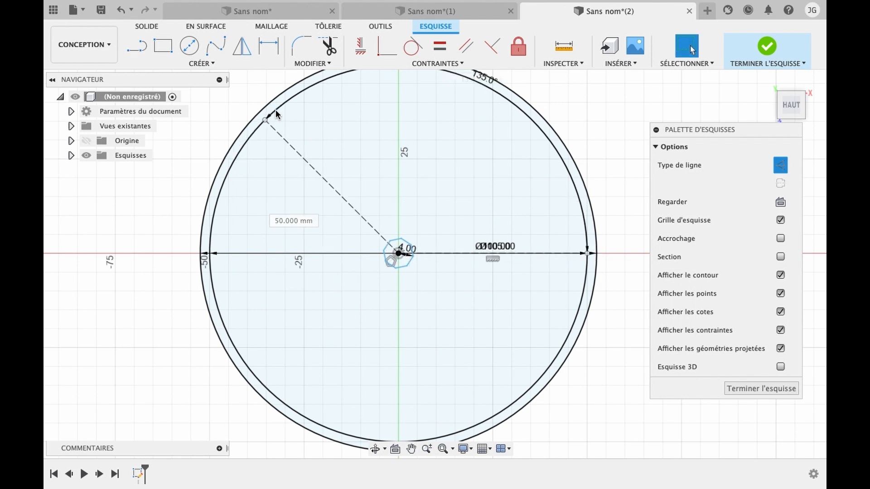
Start a rectangular sketch pattern and select all eight sides of the central octagon as its objects
click(228, 61)
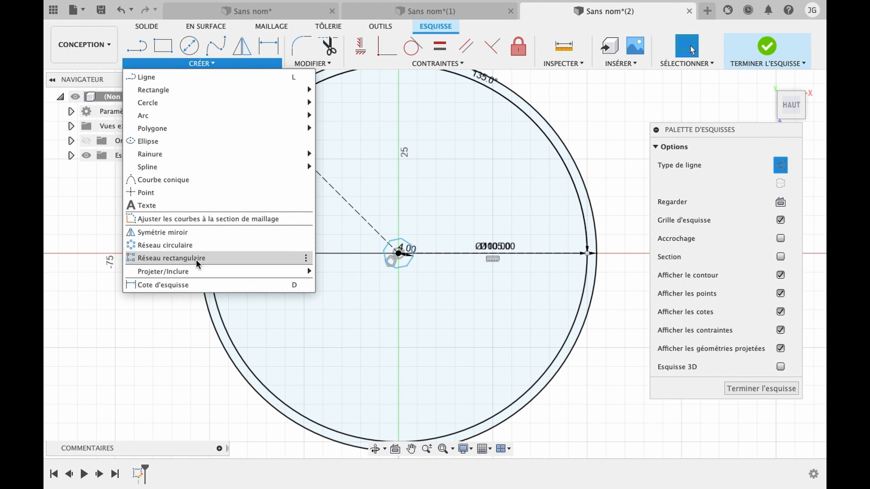
click(197, 259)
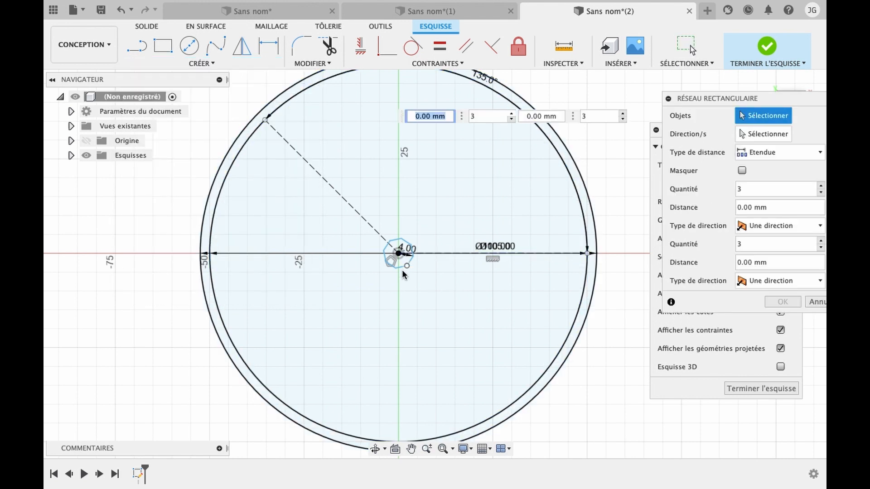
scroll(402, 272, up, 2)
click(378, 257)
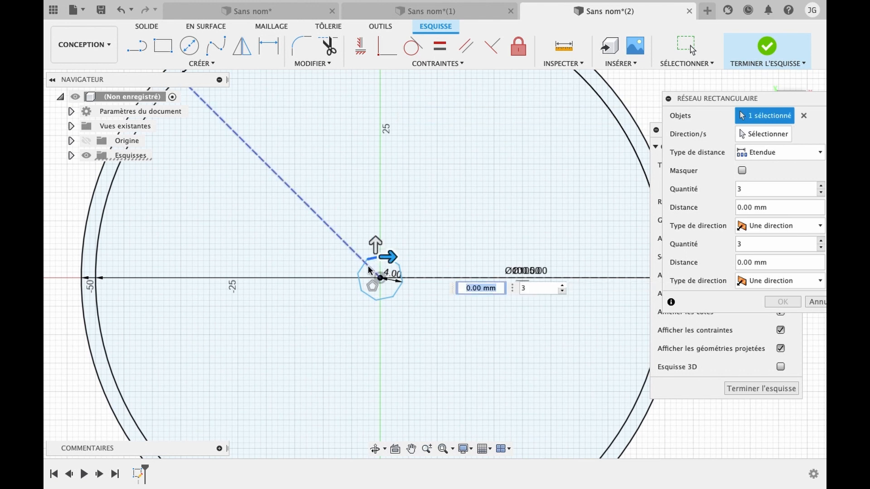
click(363, 266)
click(359, 282)
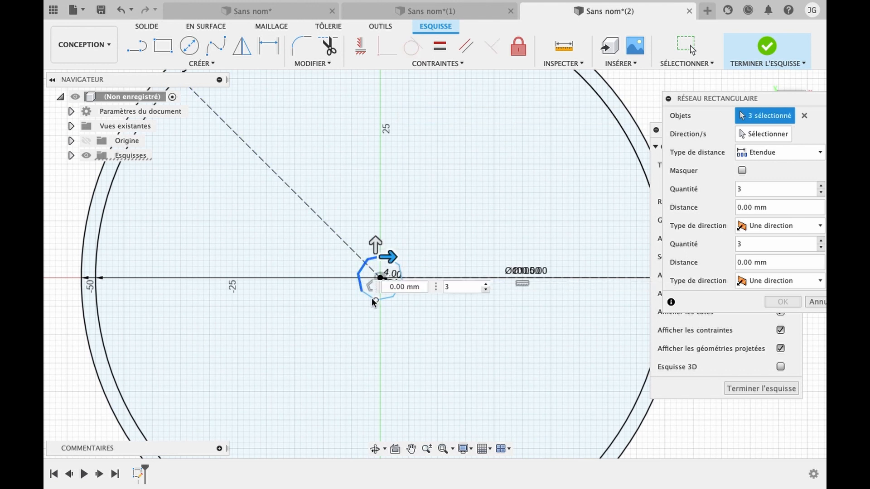
click(374, 300)
click(398, 290)
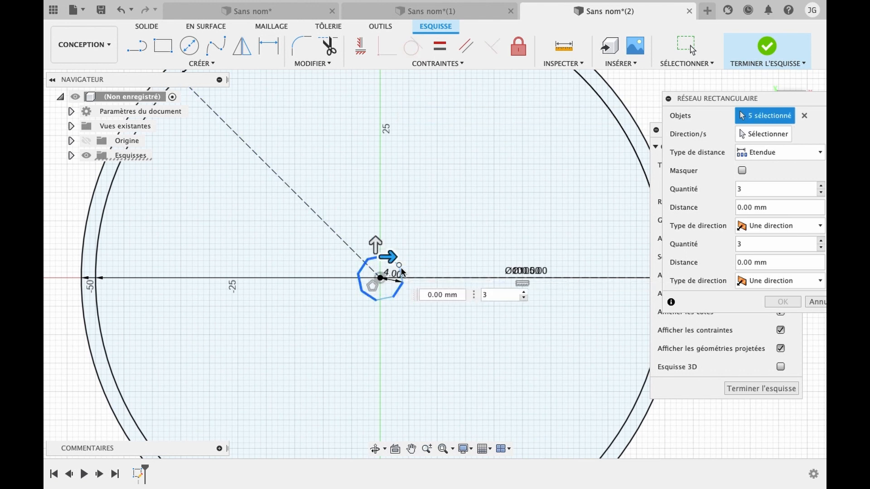
scroll(398, 277, up, 3)
click(359, 340)
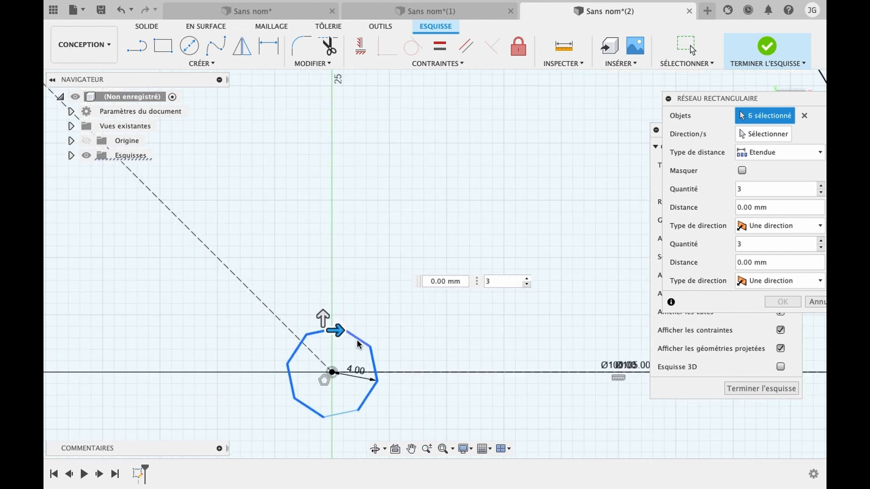
click(349, 413)
click(349, 413)
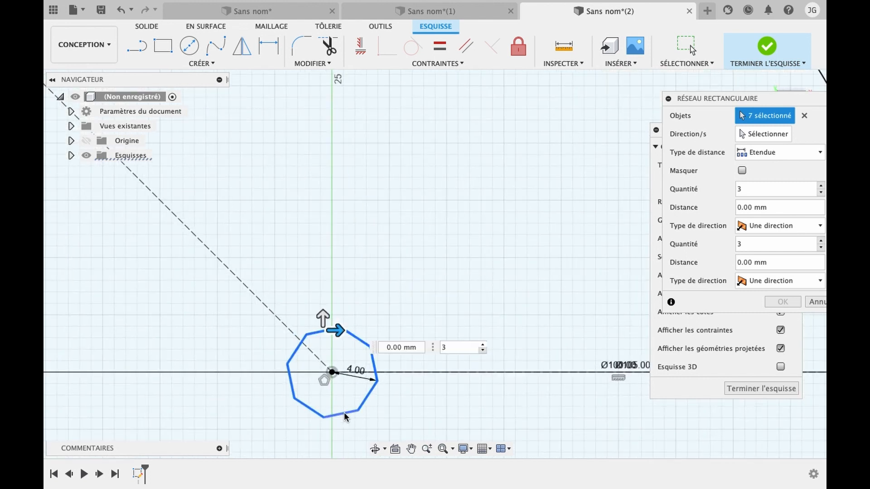
Use the diagonal construction line as the pattern direction and make both directions symmetric (Symétrique)
click(761, 135)
click(229, 268)
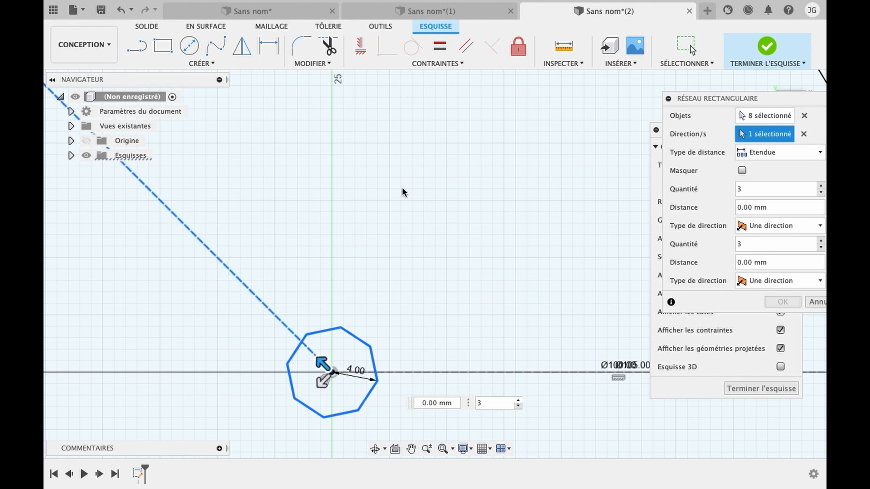
scroll(417, 190, down, 2)
scroll(417, 189, down, 3)
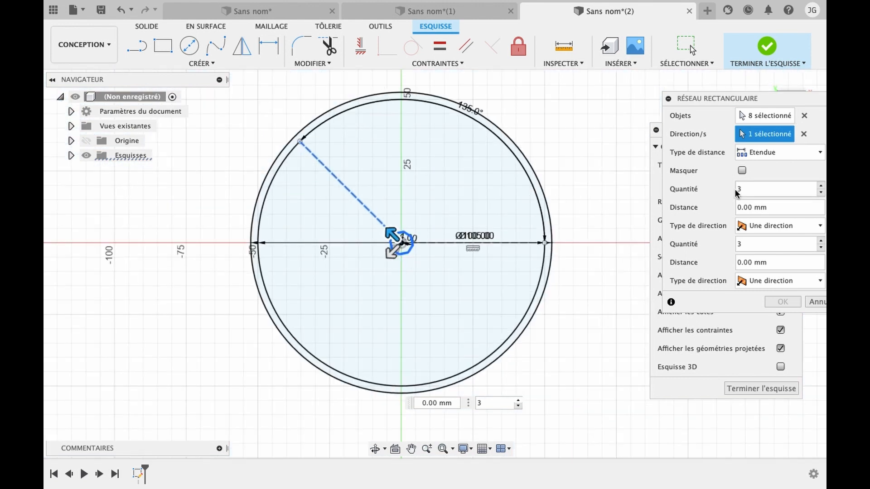
click(782, 226)
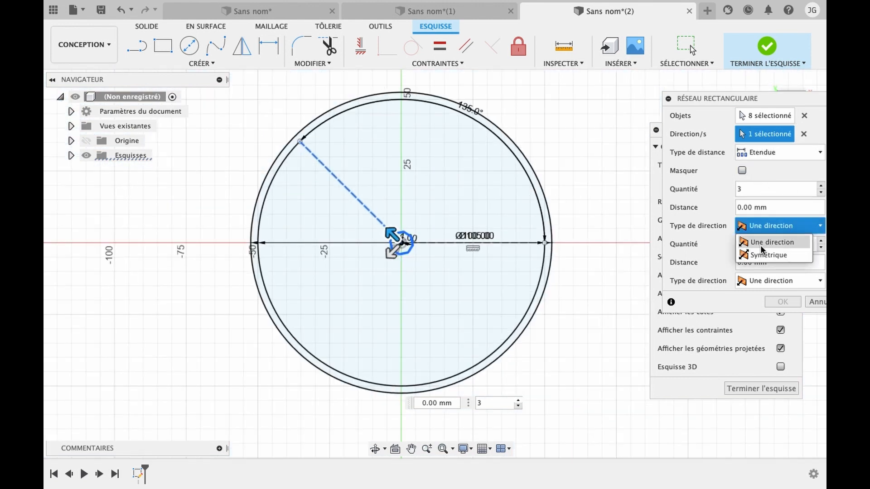
click(759, 251)
click(762, 280)
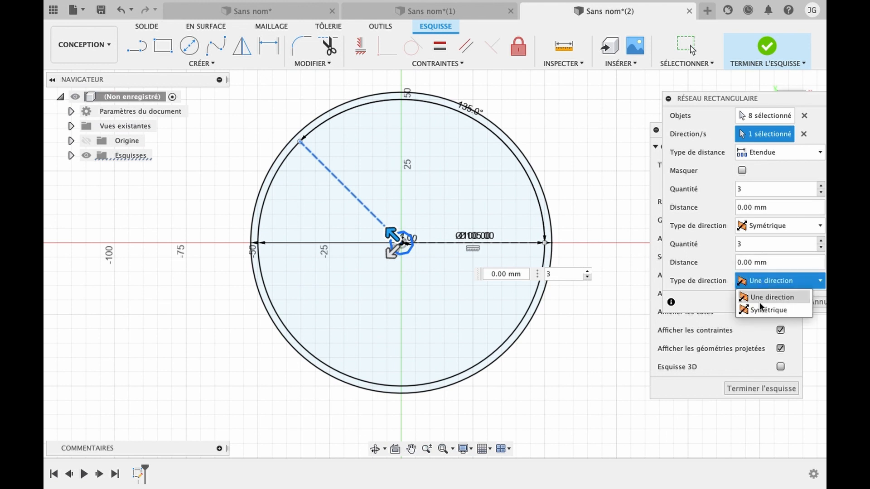
click(760, 309)
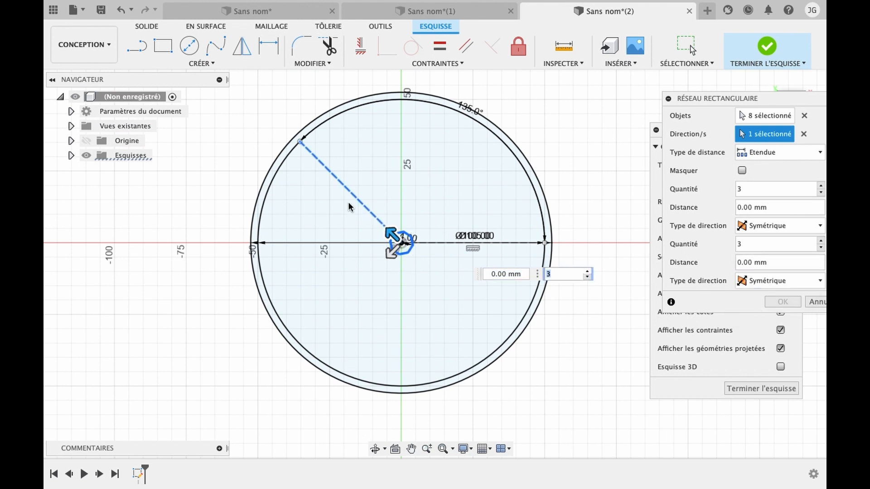
Extend the octagon pattern to a distance of 45 mm in both diagonal directions
drag(391, 236, 301, 145)
right_click(329, 176)
key(Escape)
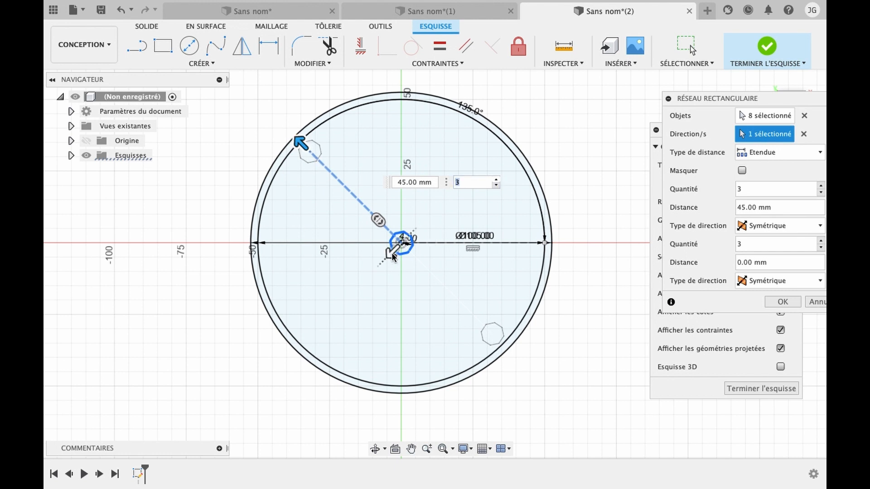
drag(391, 255, 304, 341)
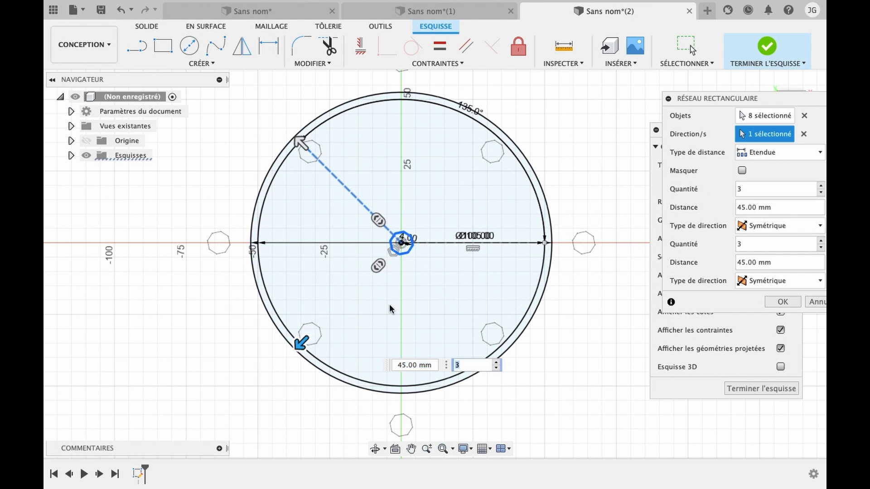
Set the octagon pattern's quantity to 9 in the first direction
click(820, 186)
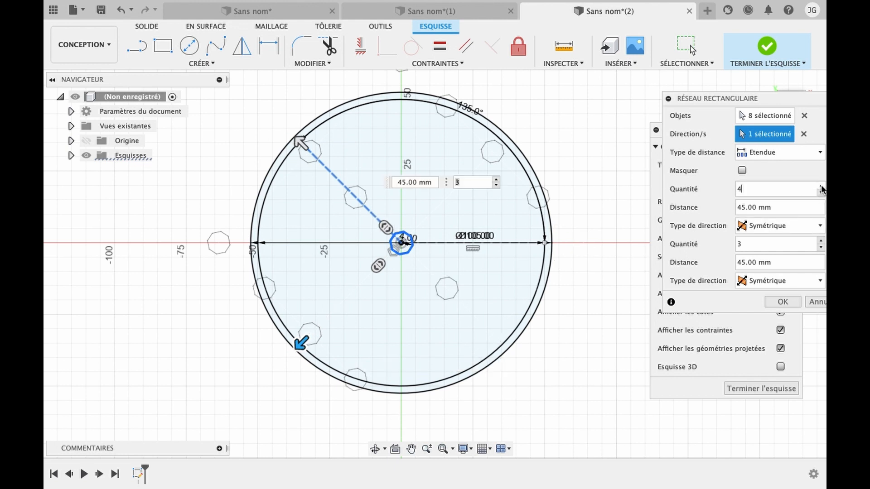
click(821, 186)
click(820, 186)
click(821, 186)
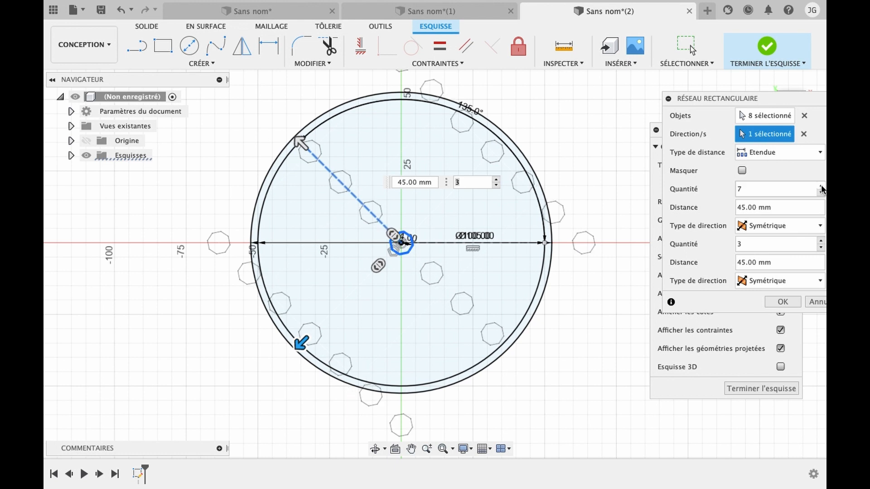
click(820, 186)
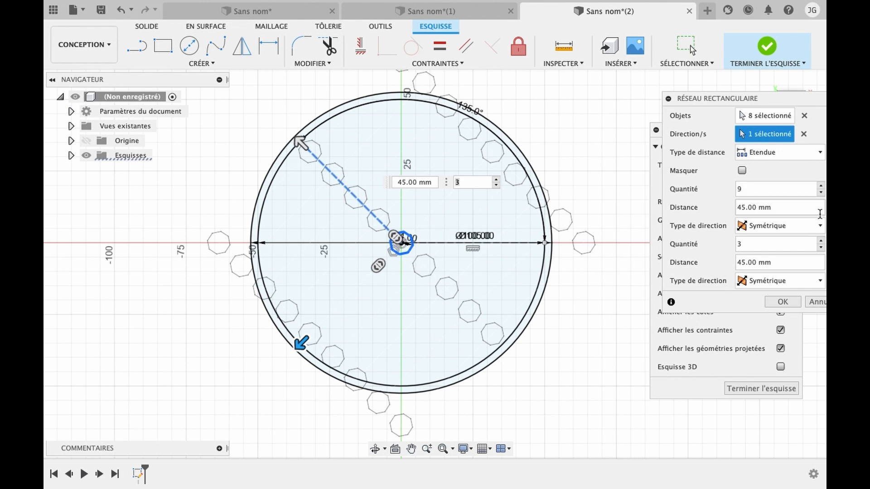
Set the pattern's quantity to 9 in the second direction and create the octagon pattern
click(820, 241)
click(820, 241)
click(820, 241)
click(820, 241)
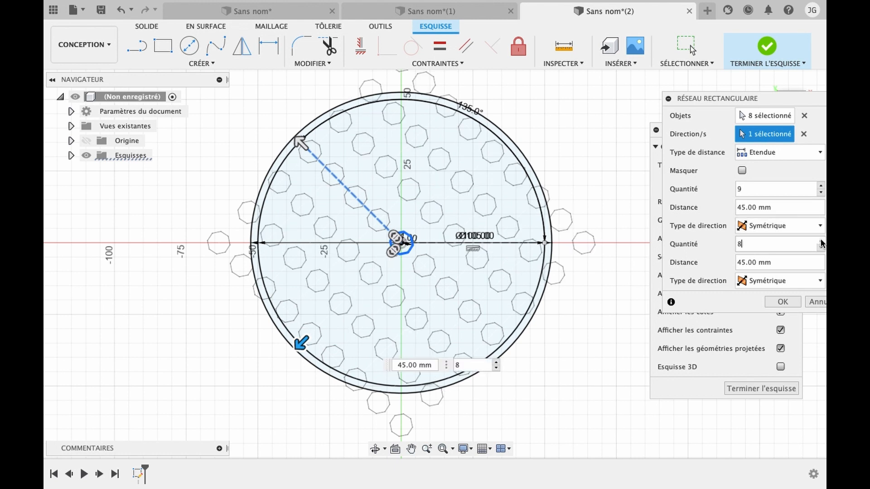
click(821, 241)
click(821, 242)
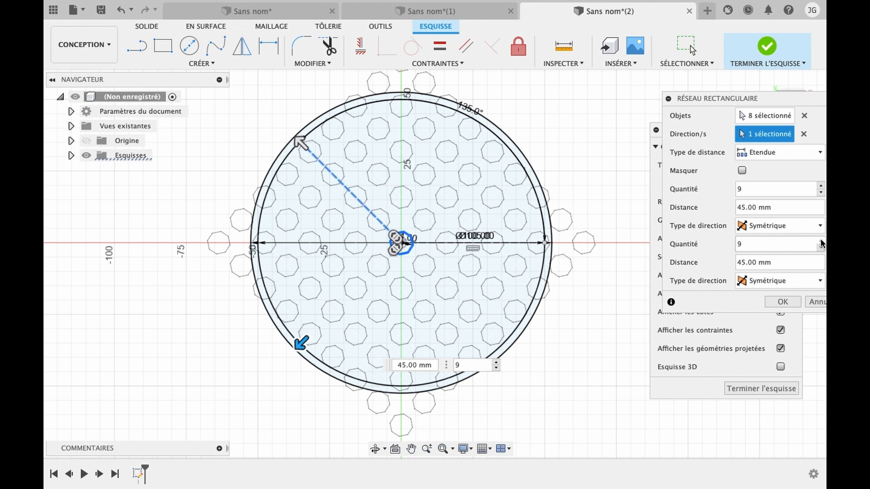
click(786, 304)
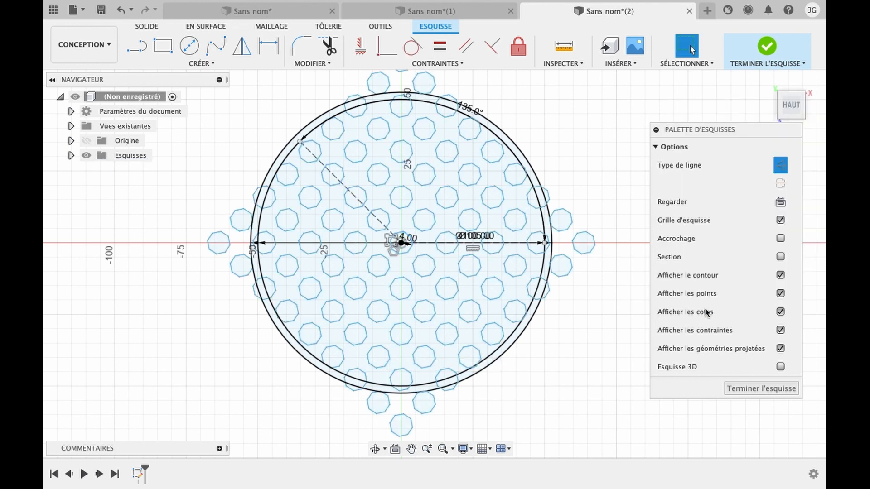
Delete the stray octagons protruding outside the outer circle above it and on both its left and right sides
scroll(605, 287, left, 2)
scroll(605, 286, up, 1)
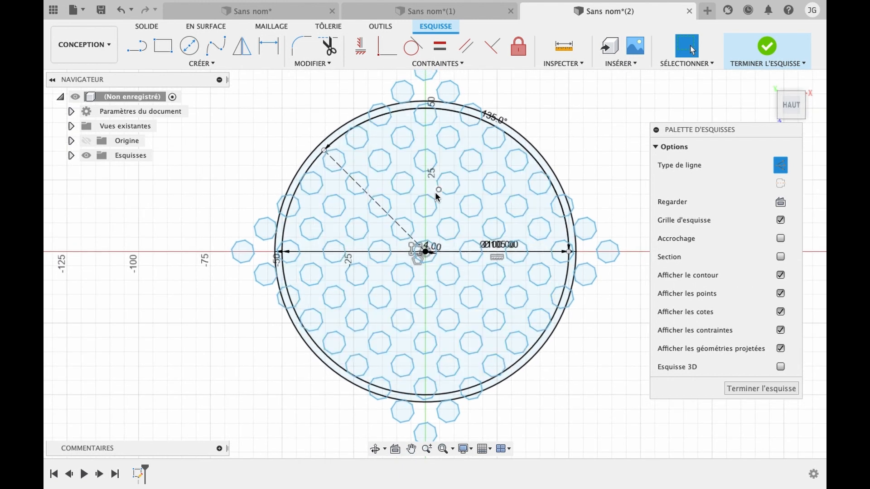
scroll(435, 195, up, 2)
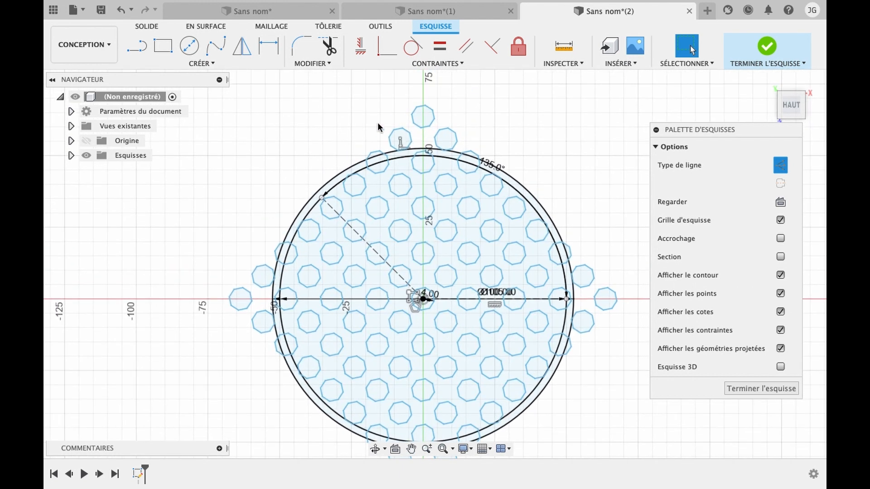
drag(372, 95, 467, 146)
key(Delete)
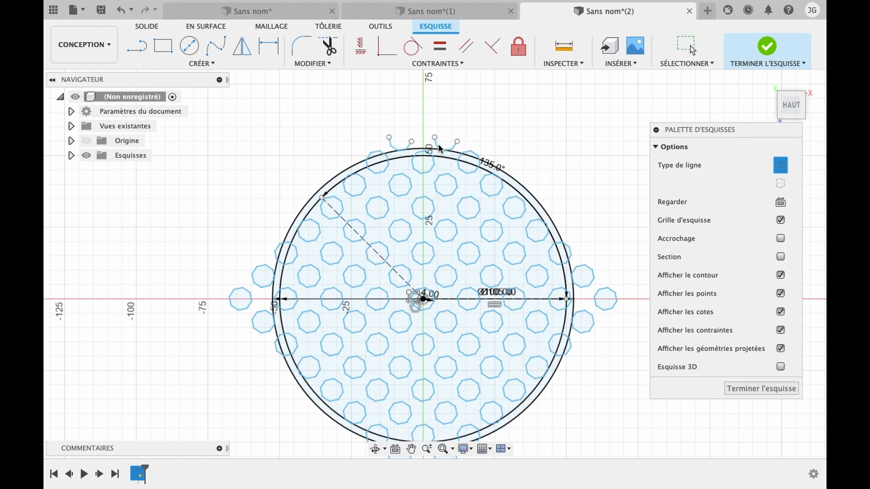
middle_drag(362, 134, 358, 144)
drag(208, 250, 266, 357)
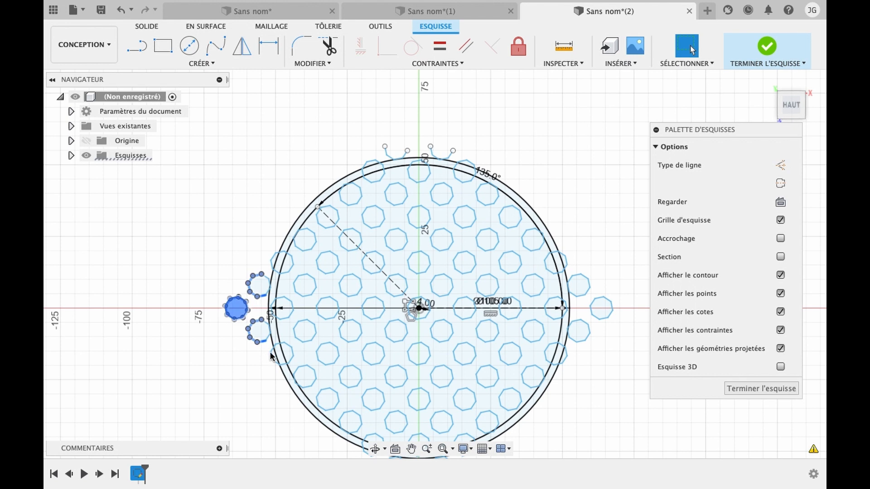
key(Delete)
middle_drag(627, 239, 608, 168)
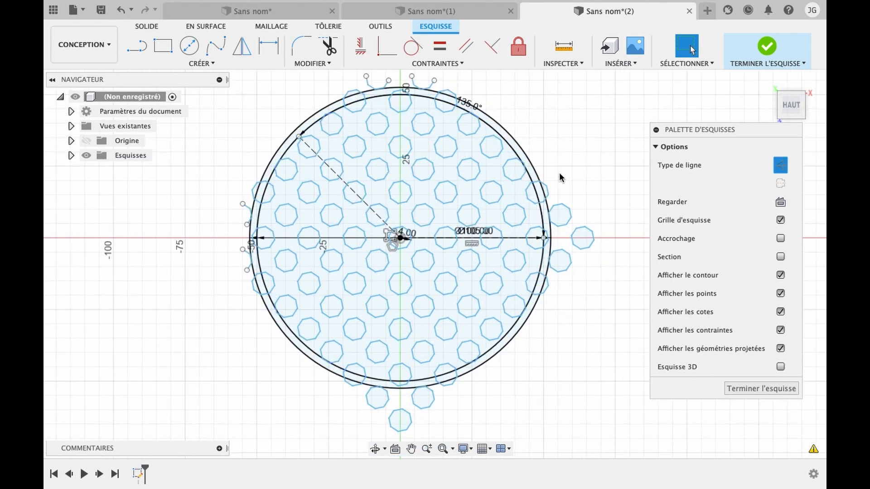
drag(551, 175, 601, 316)
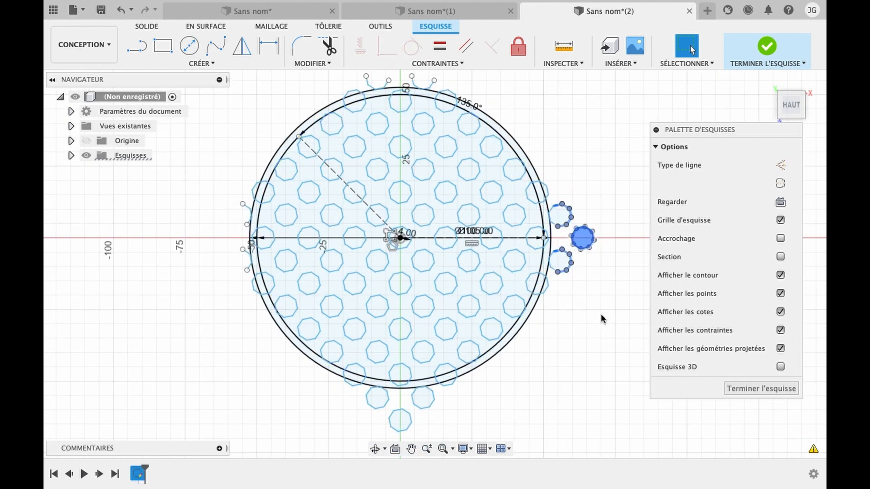
key(Delete)
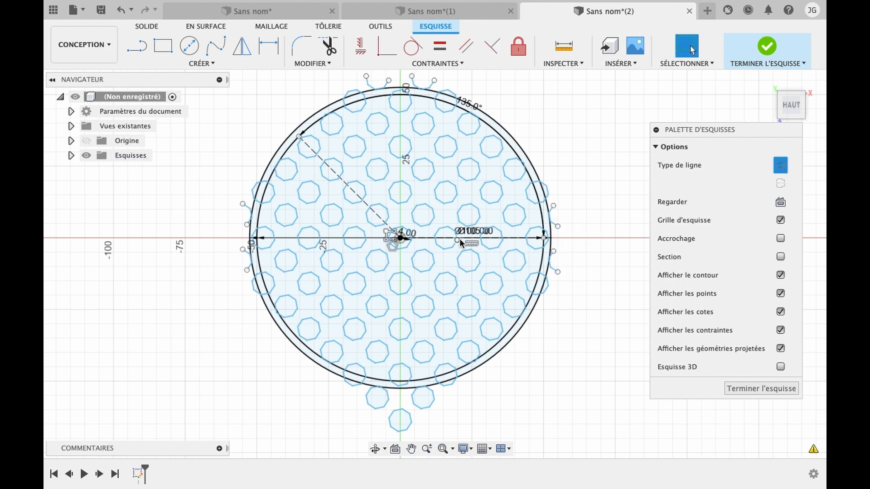
Start an extrusion and select all the ring segments between the two concentric circles as contours, including the octagon slivers
key(e)
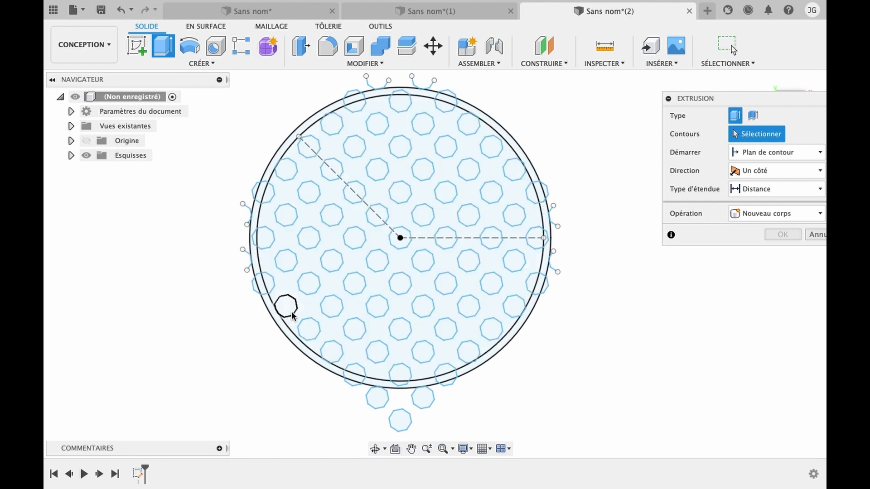
click(280, 324)
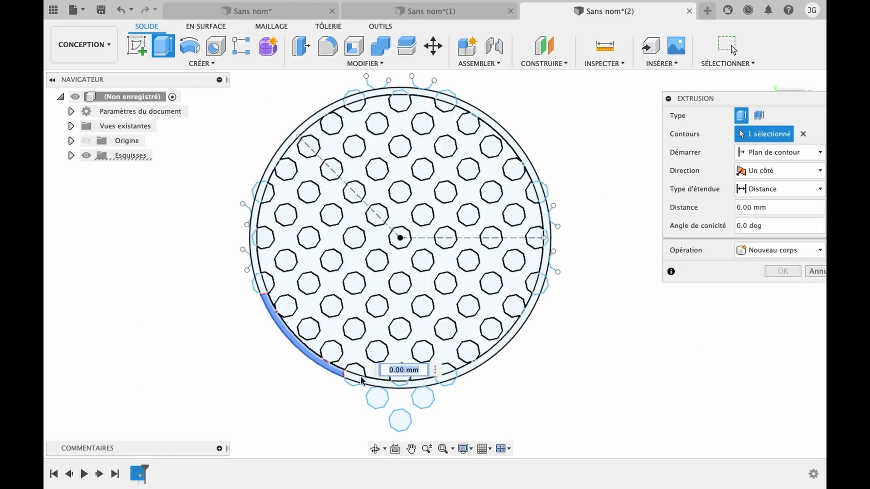
click(357, 377)
click(384, 386)
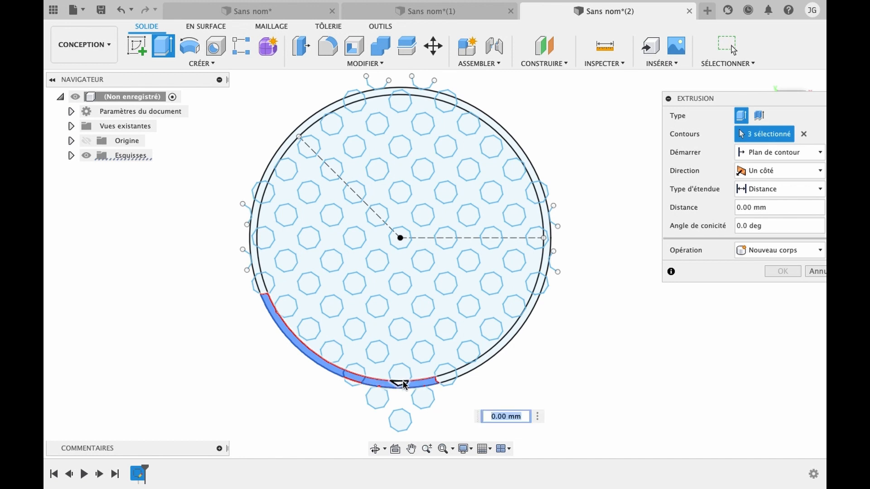
click(400, 386)
click(447, 380)
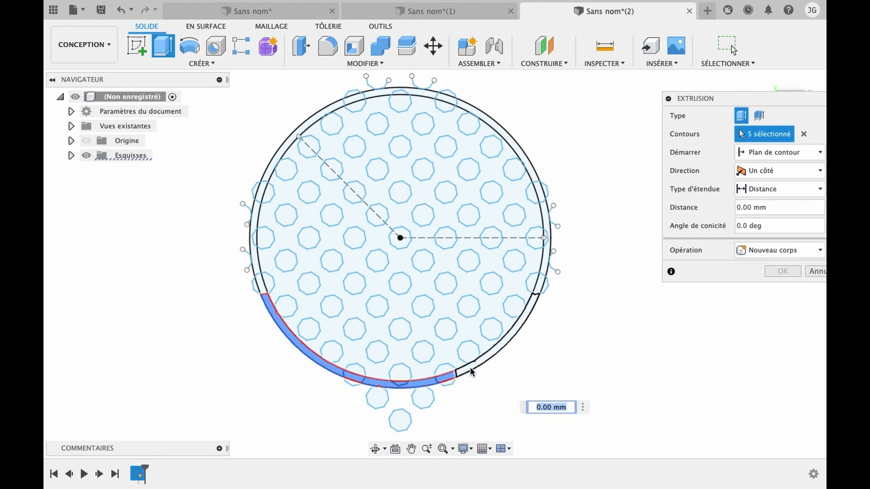
click(466, 366)
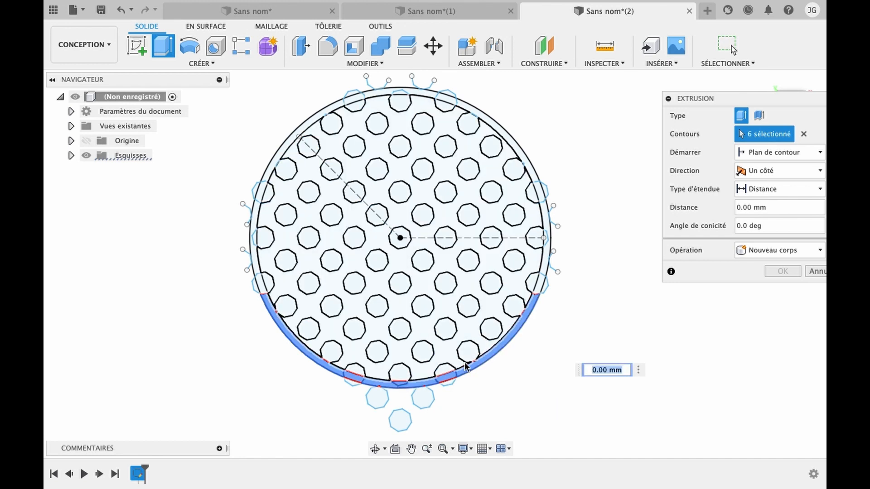
click(534, 286)
click(547, 241)
click(546, 240)
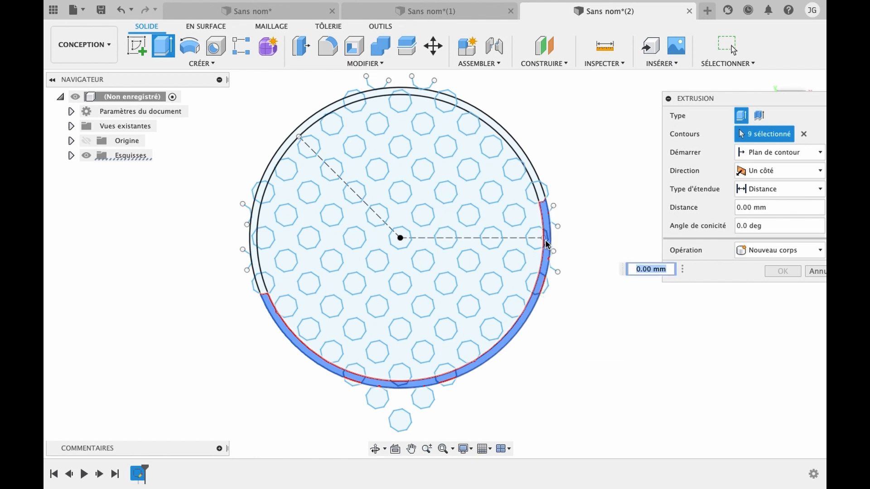
click(539, 192)
click(533, 177)
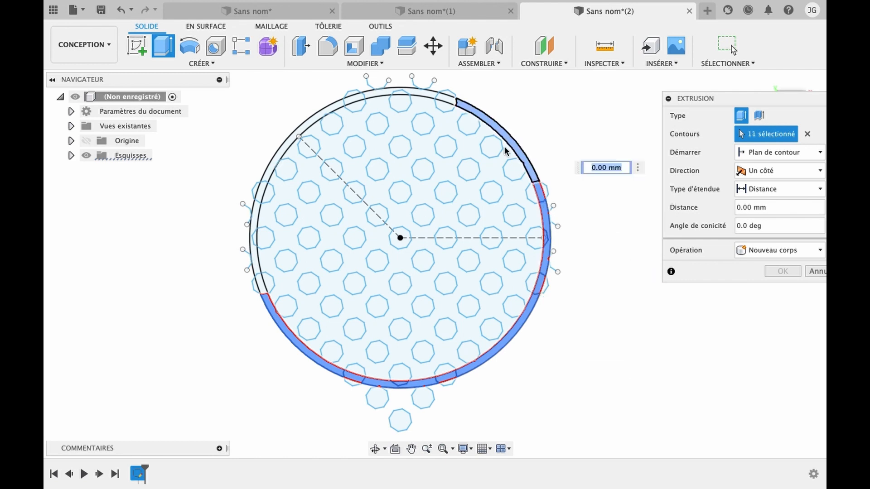
click(447, 96)
click(413, 95)
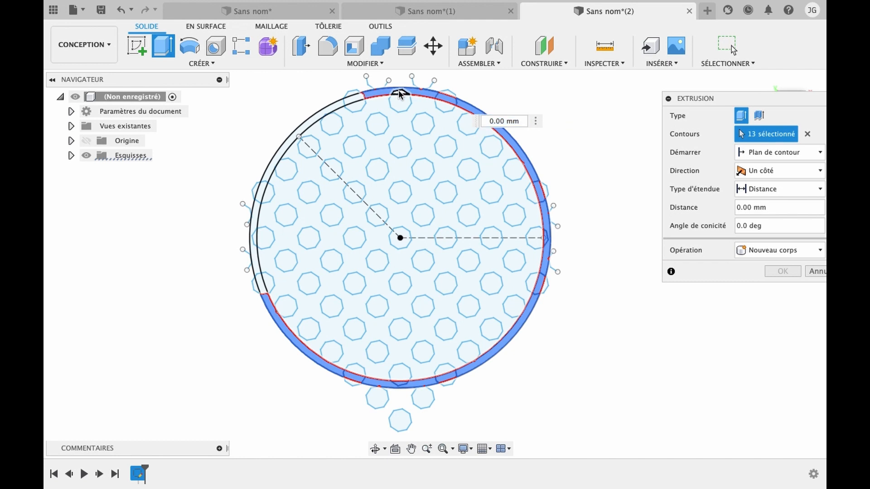
click(398, 91)
click(355, 97)
click(328, 114)
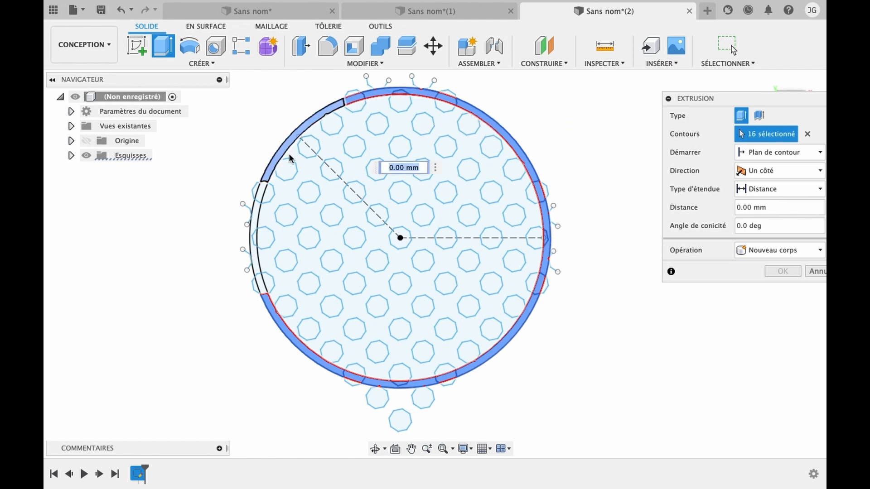
click(261, 193)
click(256, 223)
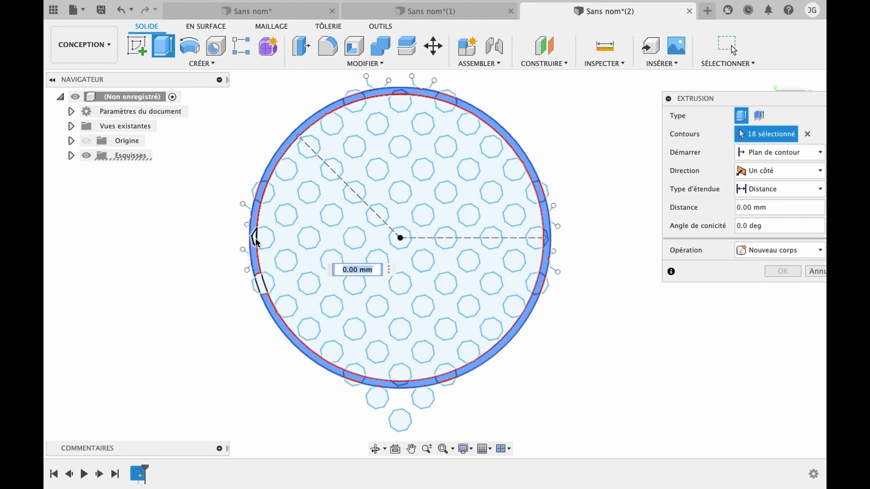
click(255, 247)
click(264, 286)
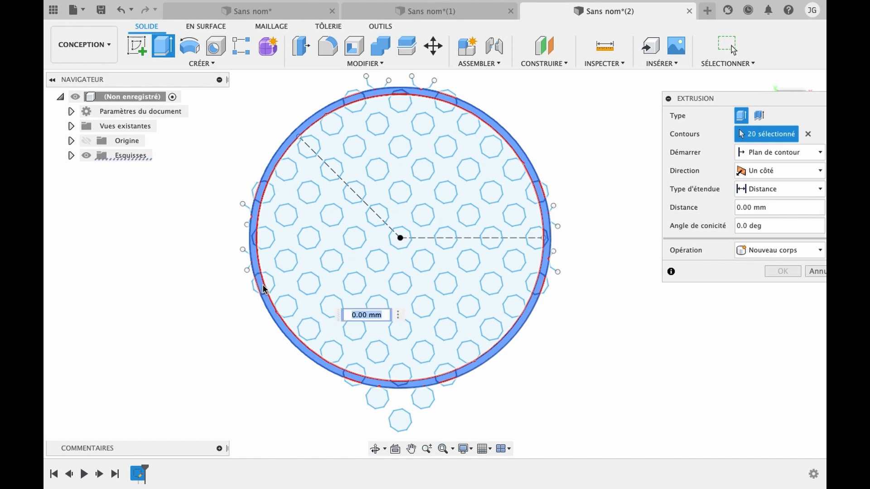
Add the inner disc area surrounding the octagons to the contours and extrude them 5 mm as a new body
click(350, 218)
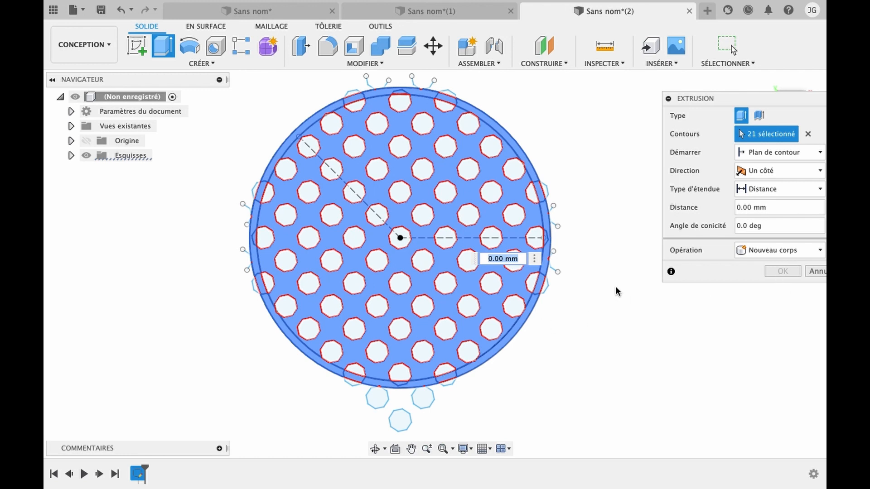
text(5)
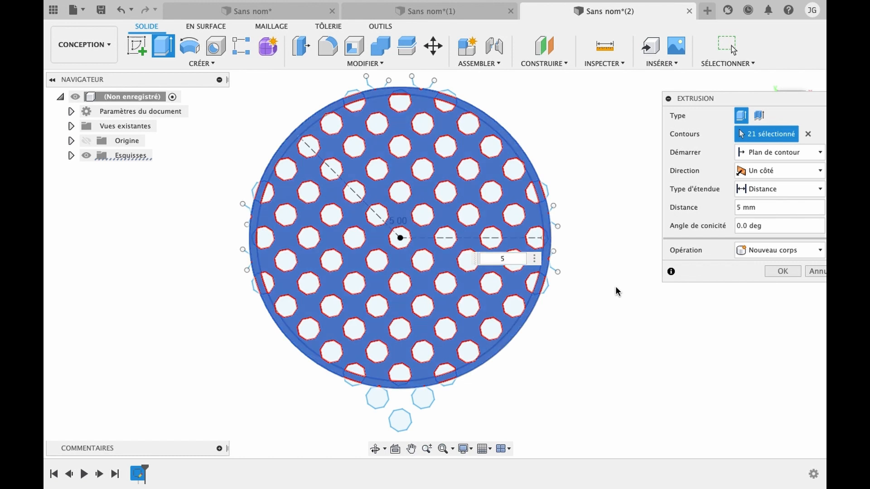
click(787, 273)
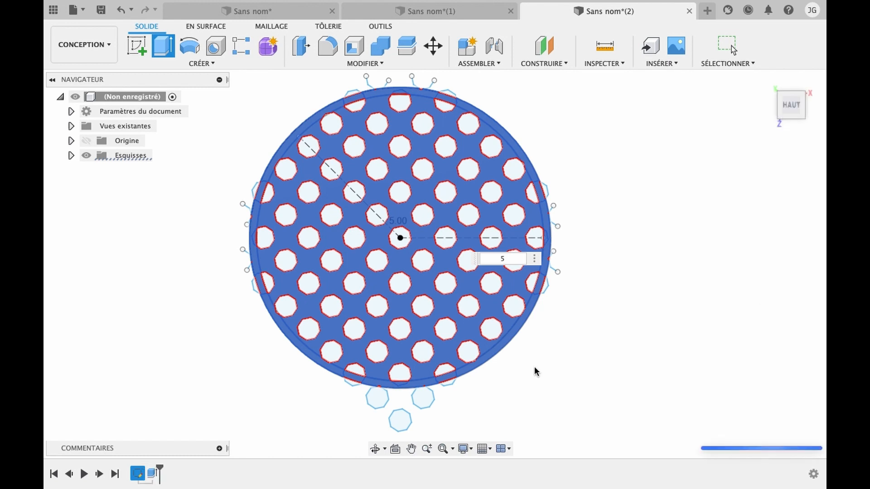
Start a new sketch on the vertical XY plane, seen from the side of the perforated disc
click(375, 449)
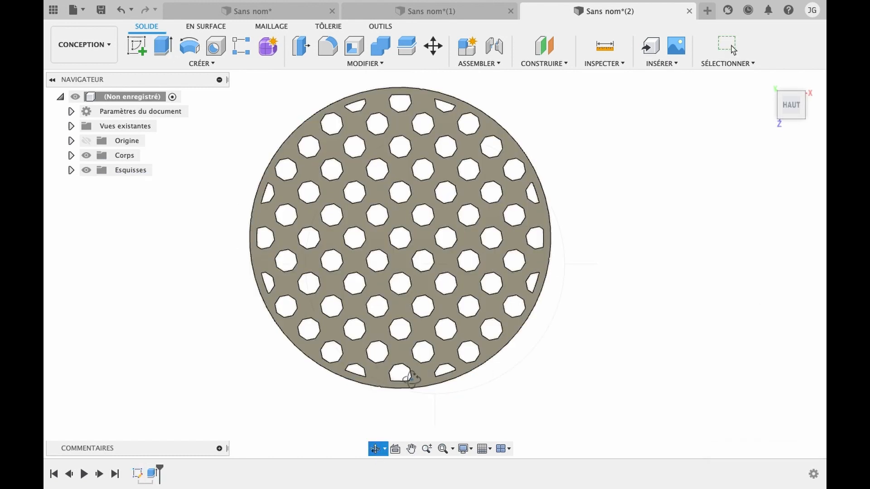
drag(412, 378, 503, 284)
scroll(480, 294, up, 5)
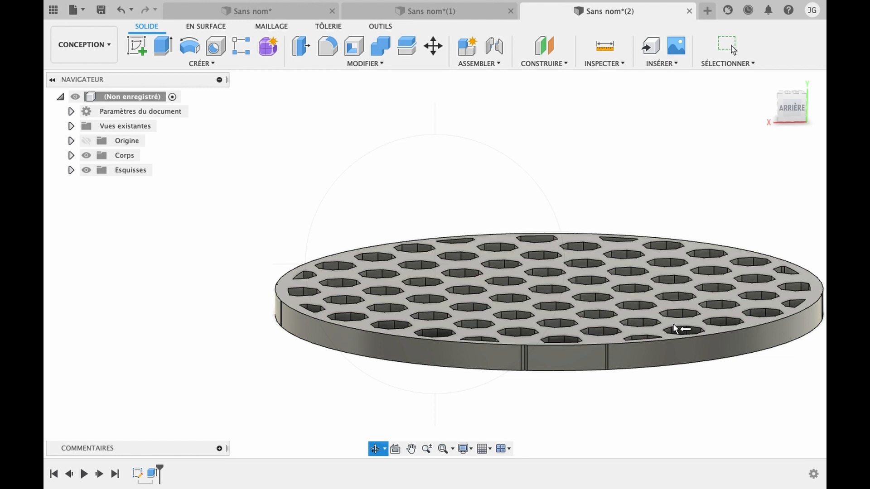
key(Escape)
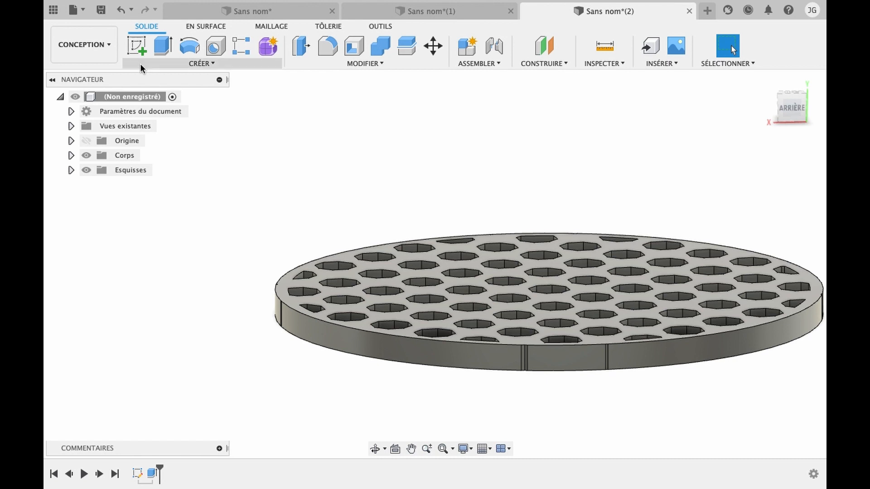
click(138, 48)
click(513, 283)
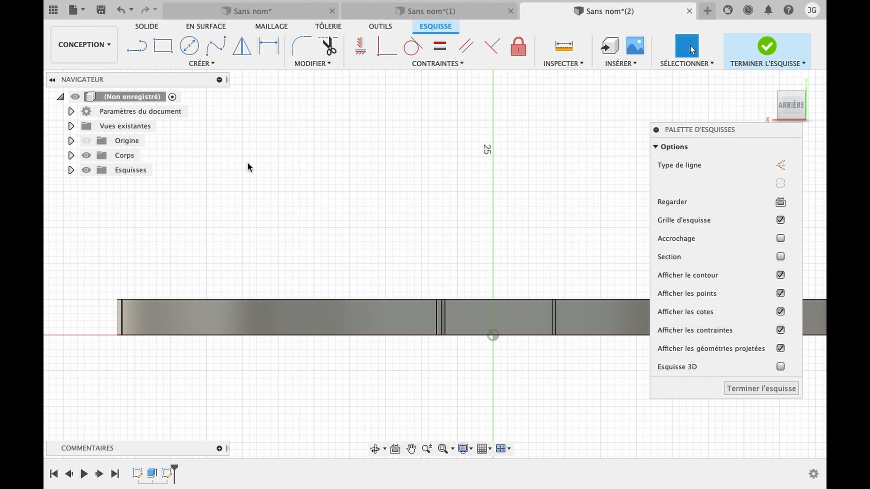
Draw a three-point arc from the origin, with its endpoints 3 mm apart on the disc's bottom edge and bulging up into the disc
click(204, 63)
mouse_move(177, 119)
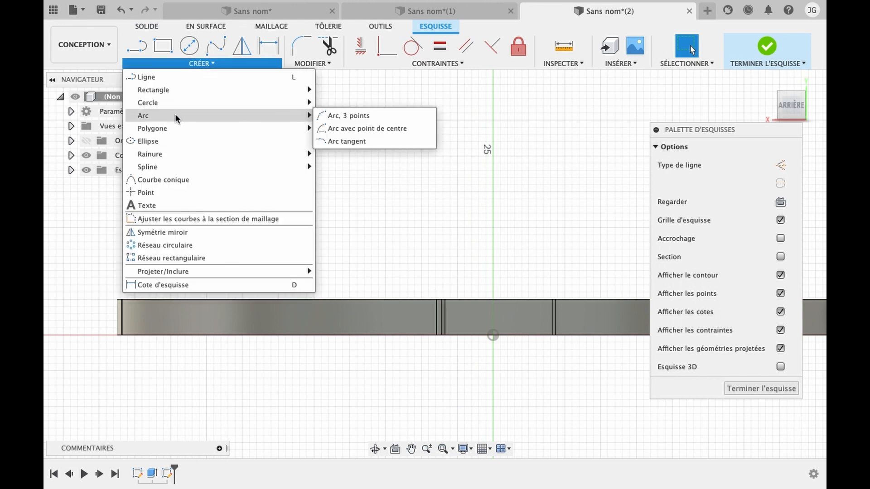
click(326, 115)
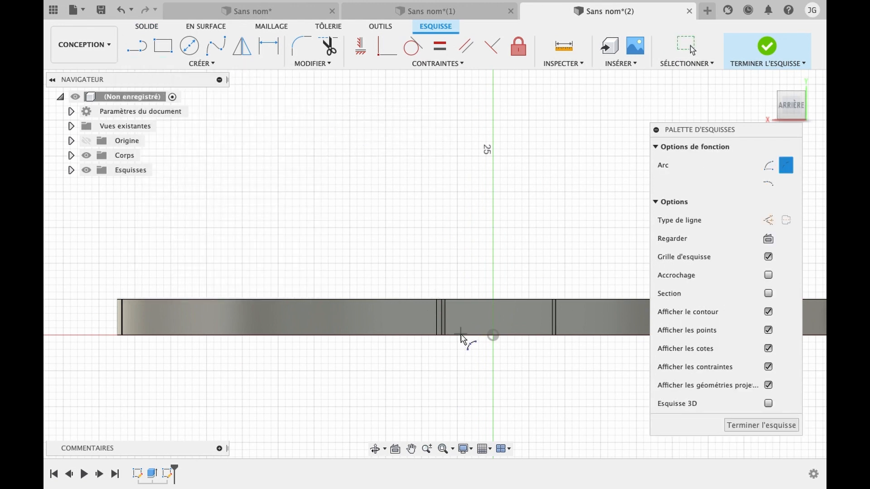
click(494, 336)
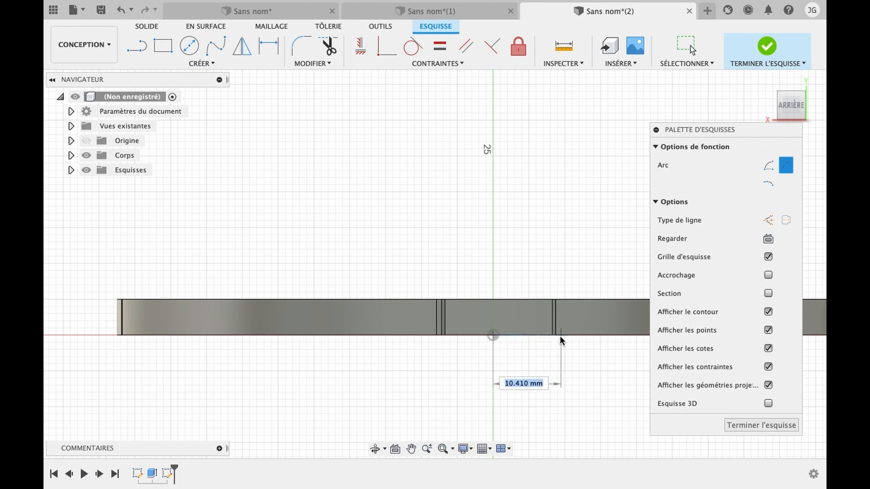
text(3)
key(Tab)
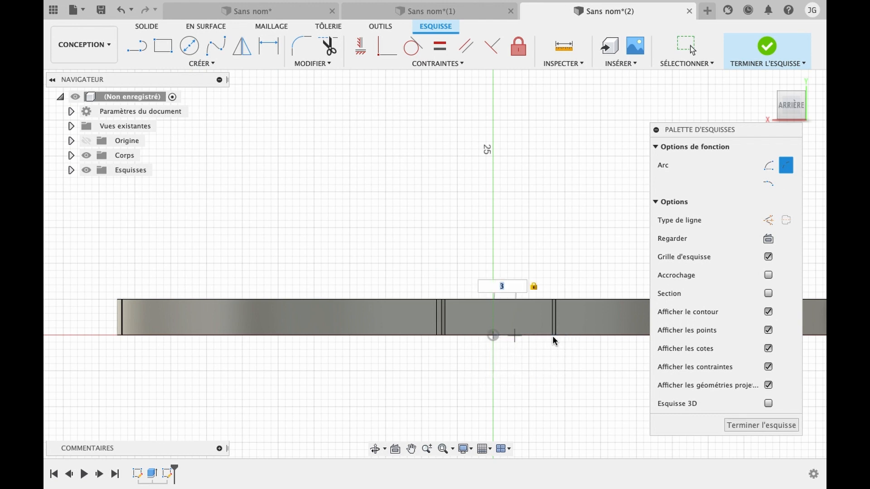
click(519, 334)
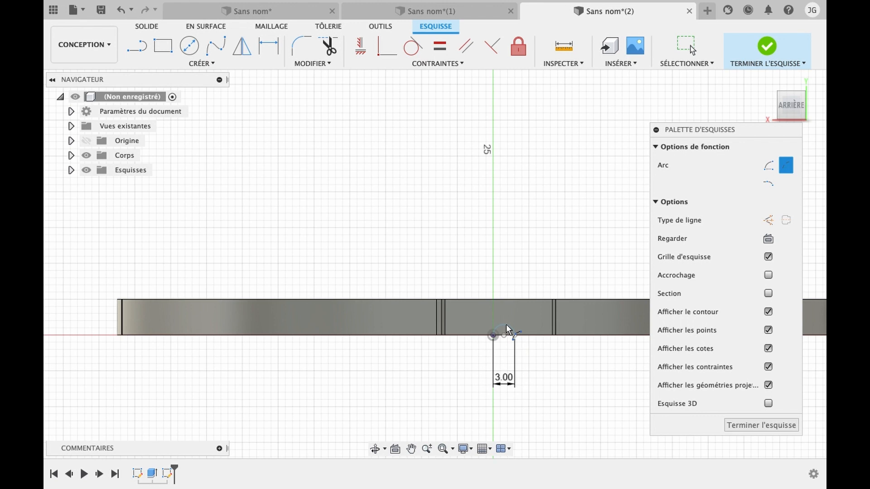
click(745, 425)
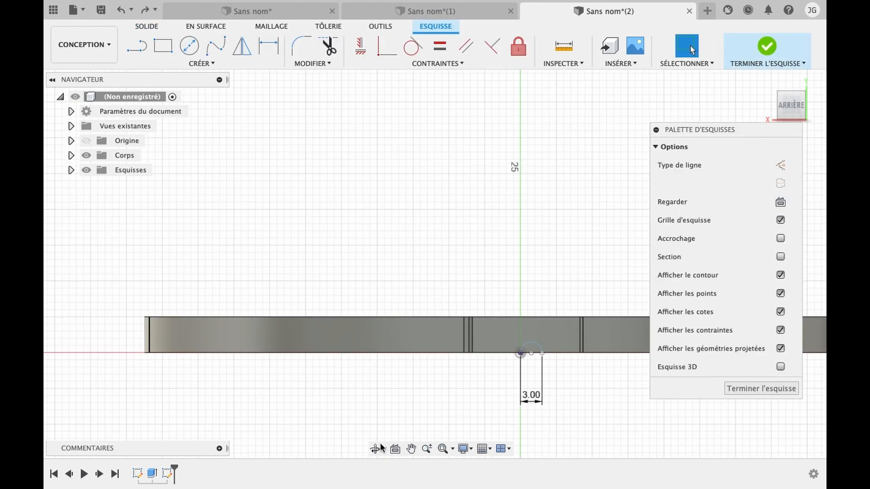
Close the arc profile with a straight line between its two endpoints
click(136, 45)
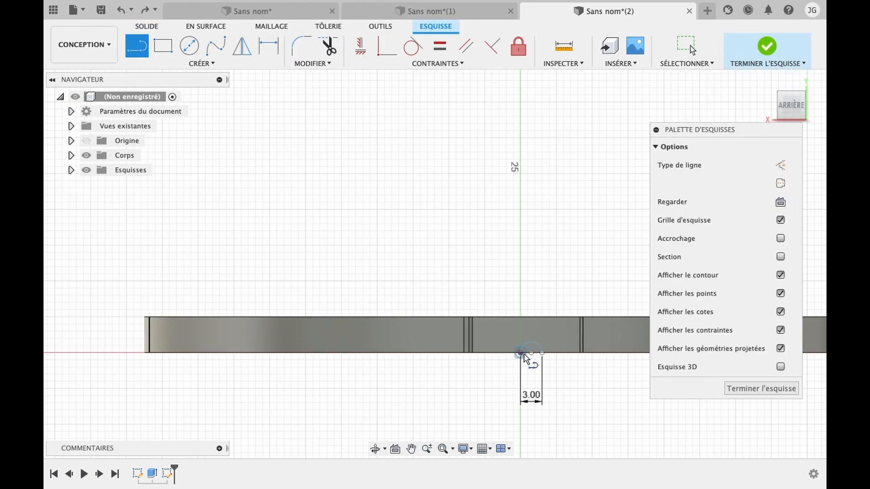
click(523, 354)
click(543, 355)
key(Escape)
Extrude the half-round profile -85 mm as a cut through the disc, making a groove from the centre past the rim
click(375, 448)
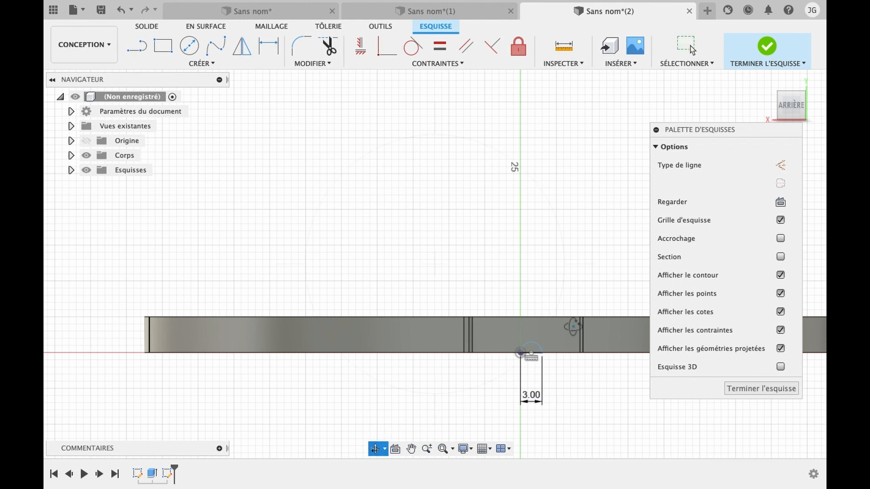
drag(573, 326, 575, 319)
key(Escape)
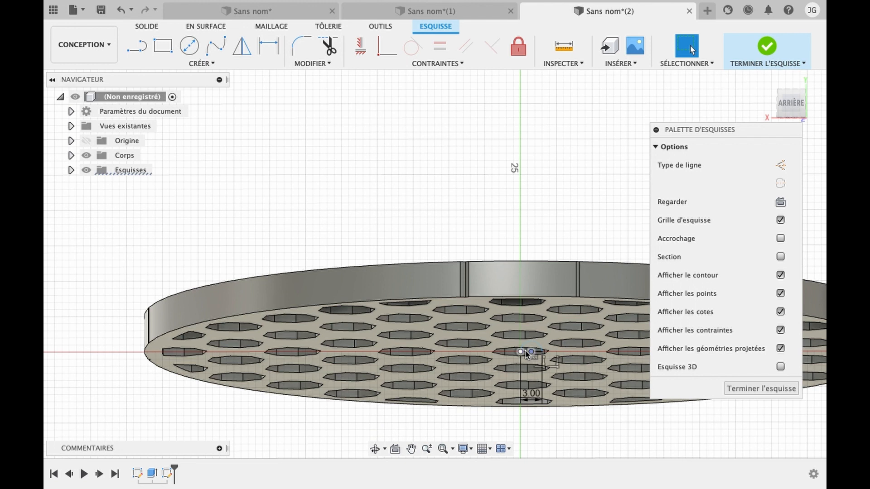
key(e)
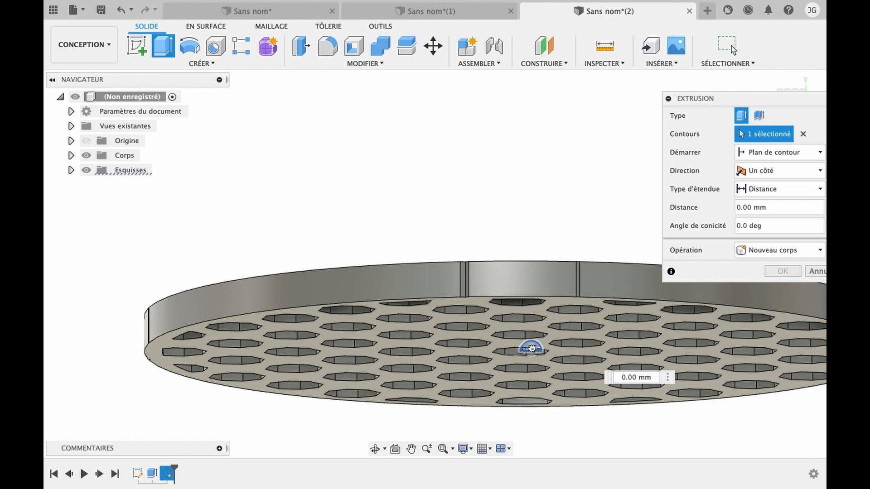
drag(531, 347, 528, 261)
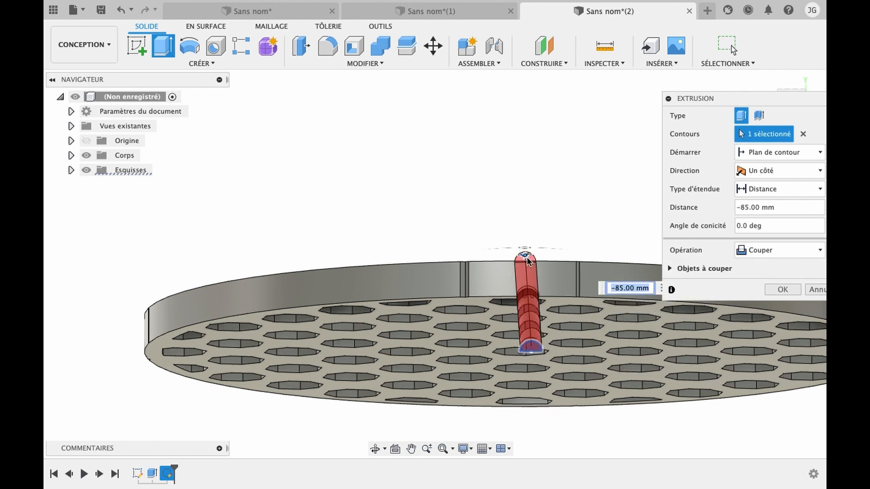
key(Return)
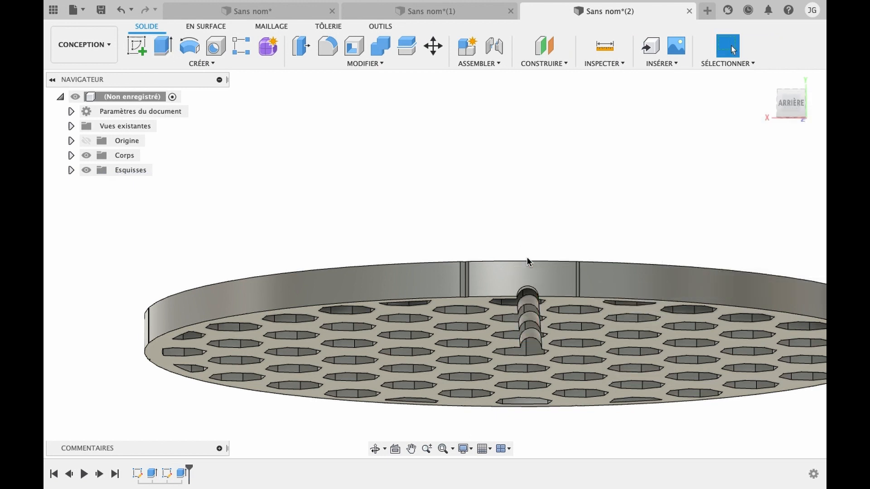
Start a circular pattern of faces and select the four curved face segments of the groove as its objects
scroll(512, 321, up, 5)
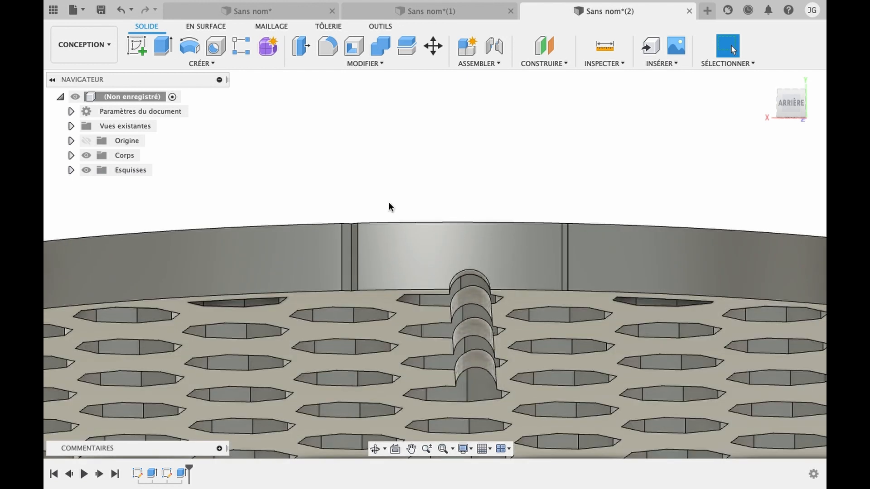
click(205, 63)
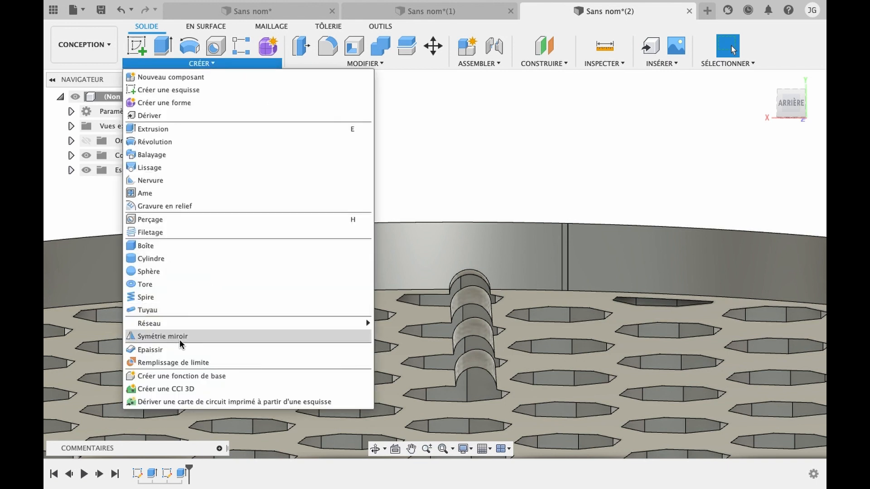
mouse_move(192, 325)
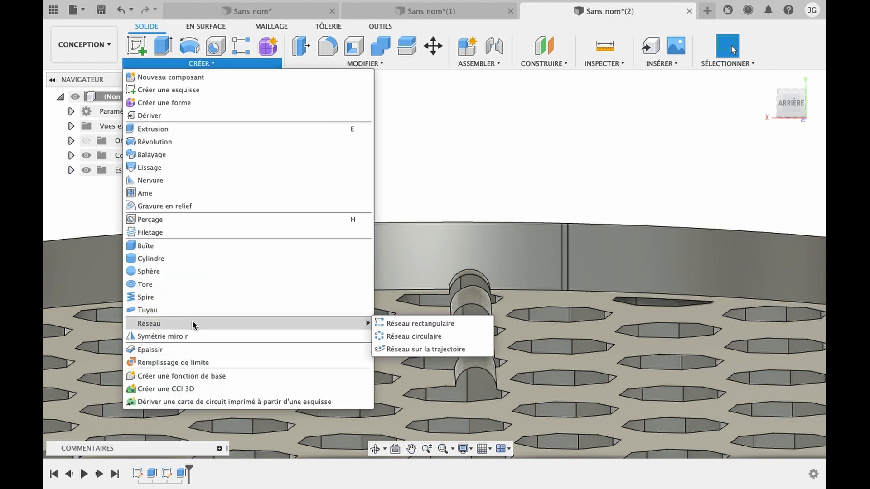
click(391, 337)
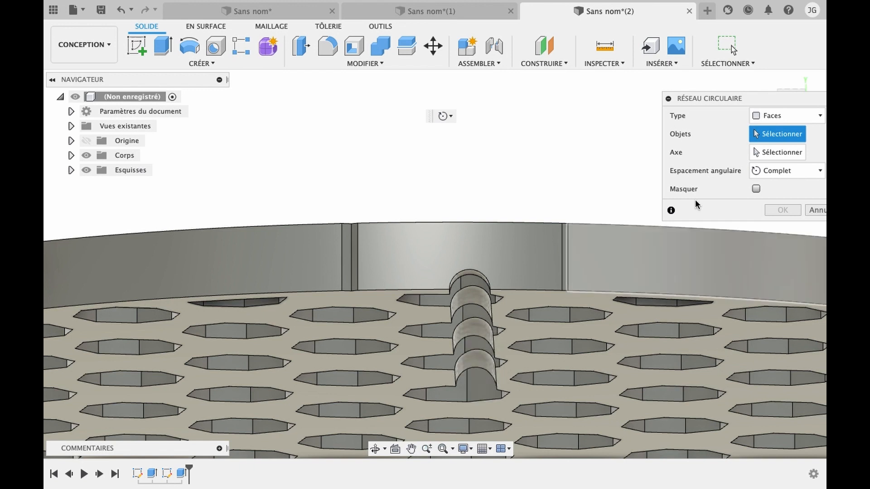
click(466, 363)
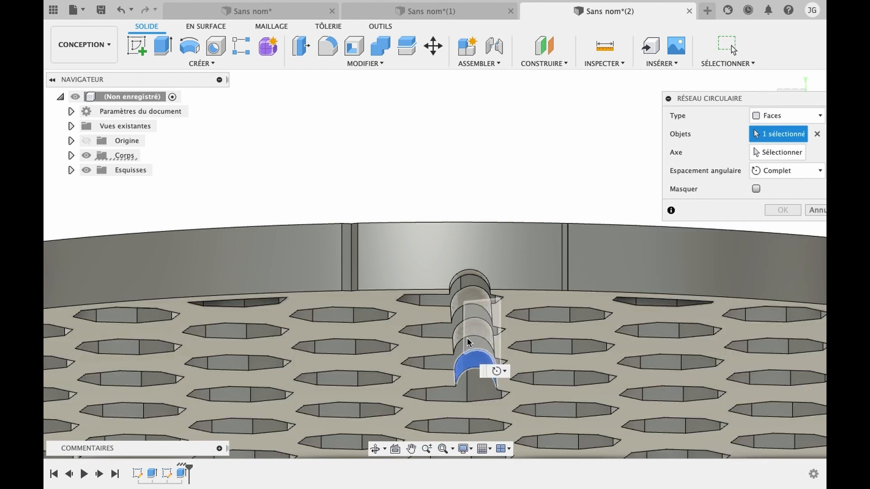
click(467, 328)
click(467, 305)
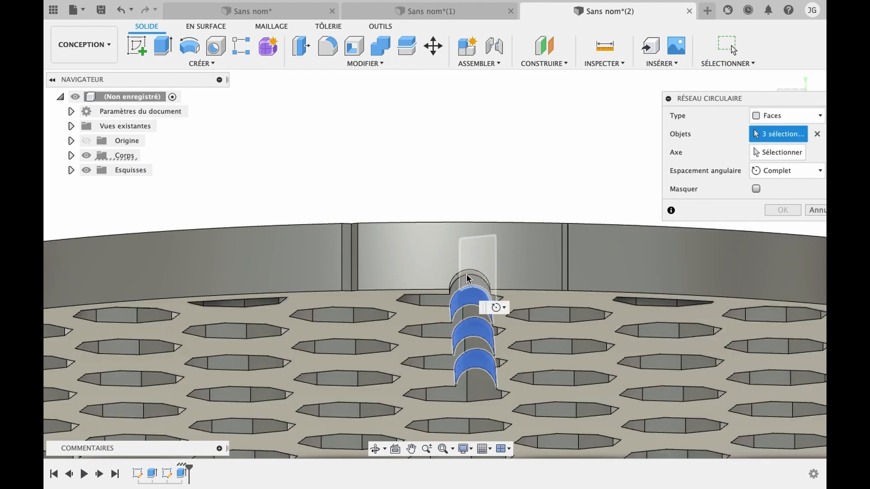
click(463, 274)
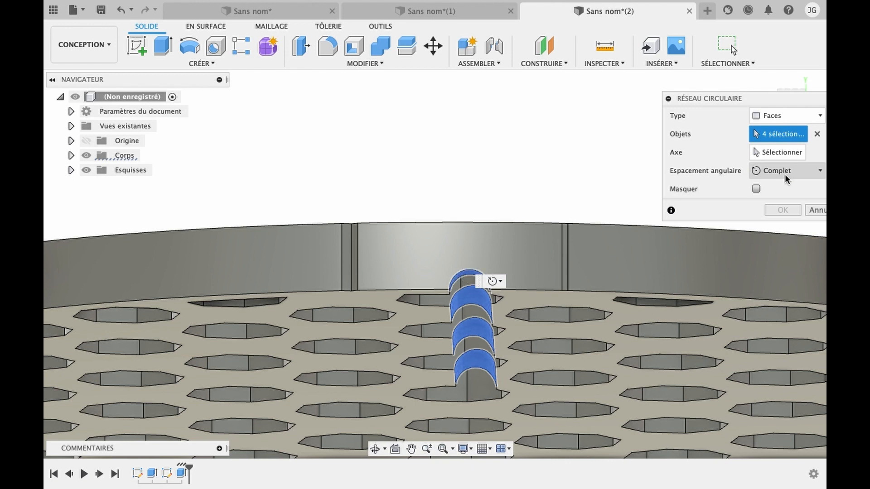
Set the vertical origin axis through the disc's centre as the pattern's rotation axis
click(779, 154)
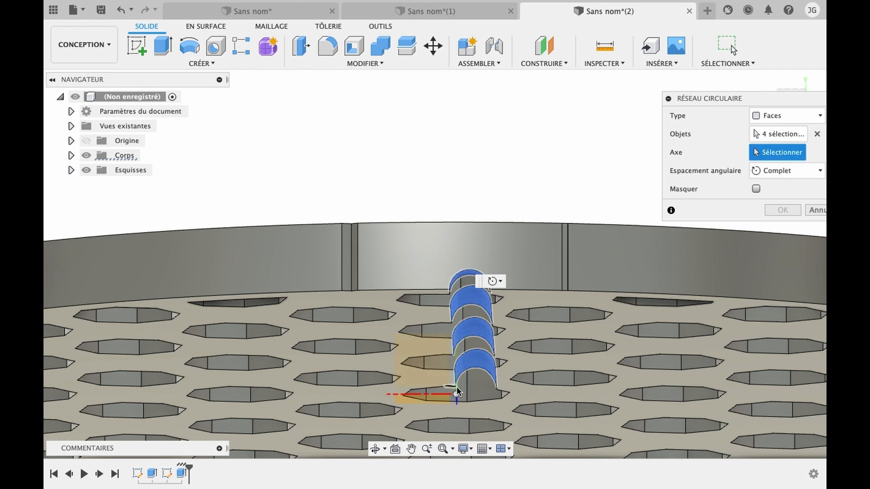
click(374, 449)
drag(443, 287, 442, 338)
key(Escape)
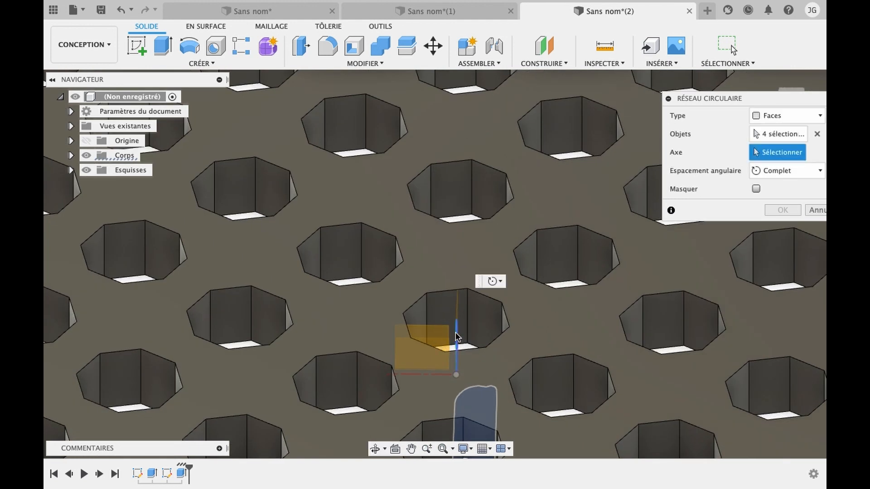
click(456, 334)
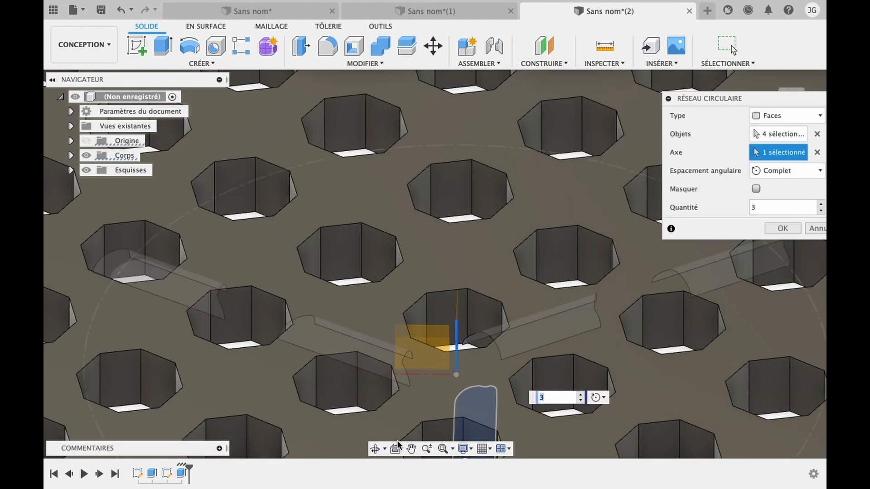
Set the circular pattern quantity to 15 over the full circle and create the radial grooves on the disc's underside
click(374, 449)
drag(449, 331, 448, 265)
scroll(448, 265, down, 5)
drag(440, 297, 440, 285)
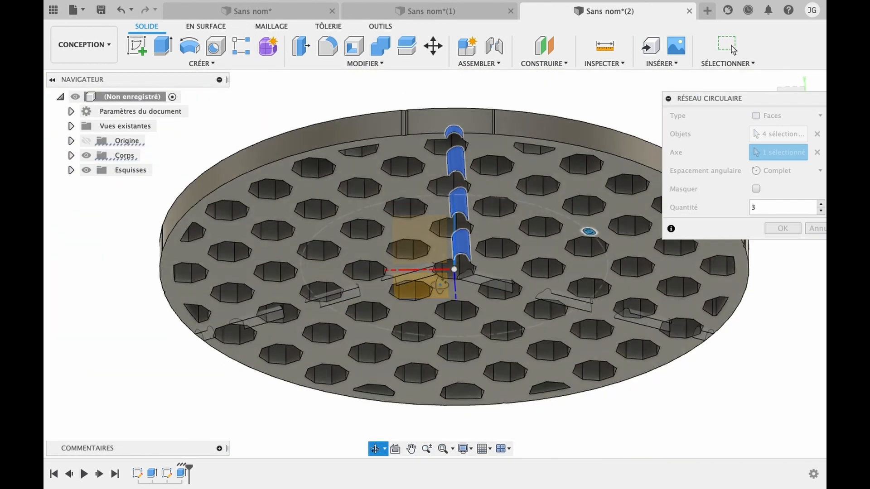
shift+middle_drag(439, 286, 441, 250)
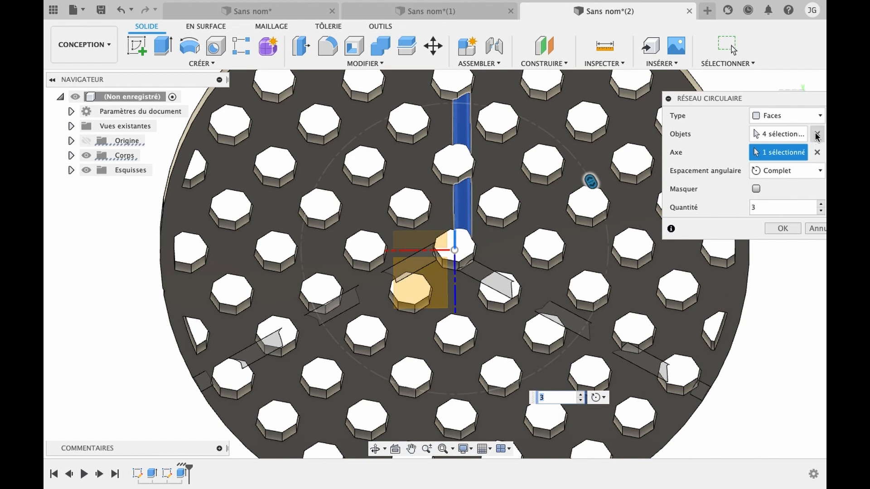
click(820, 204)
click(821, 204)
click(821, 205)
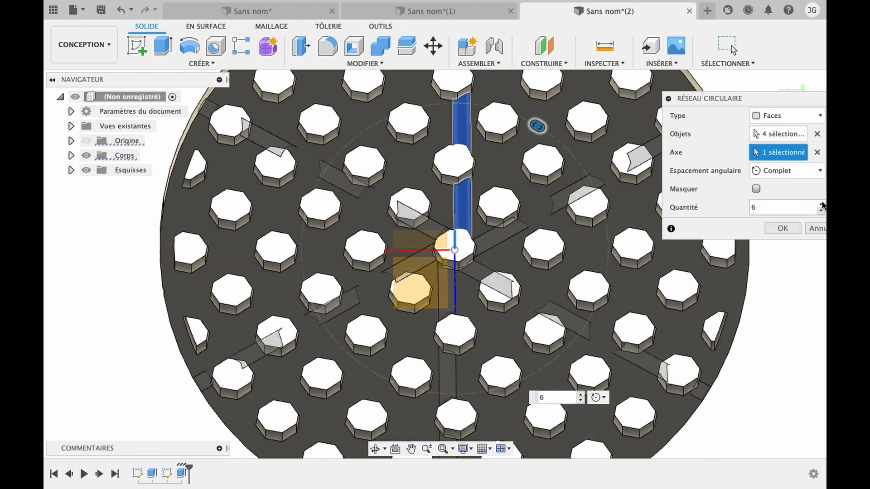
click(820, 204)
click(821, 204)
click(821, 204)
click(821, 204)
click(820, 205)
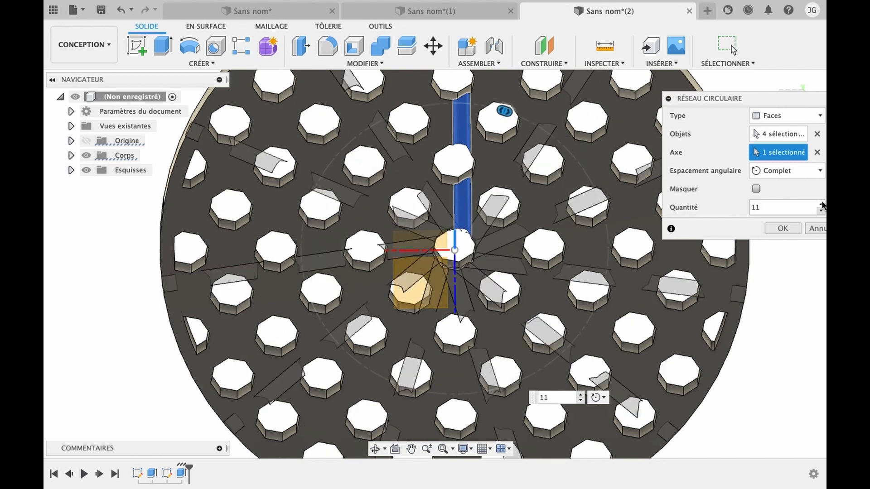
click(821, 204)
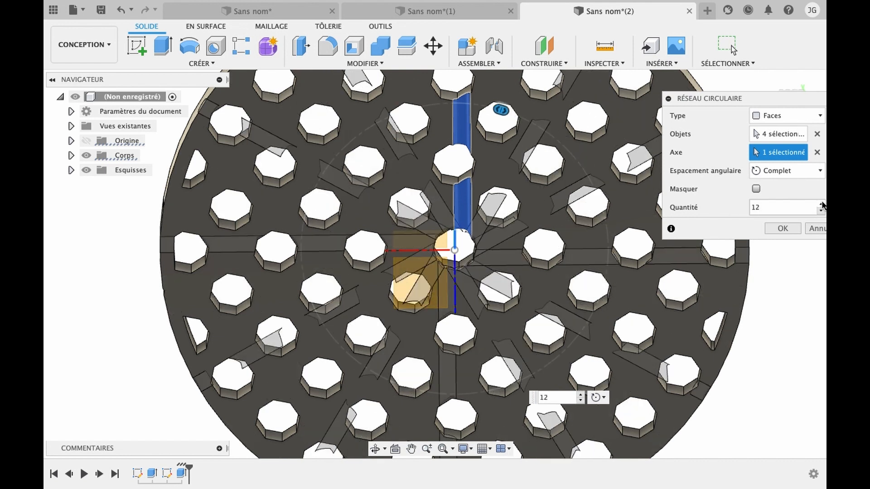
click(820, 204)
click(820, 205)
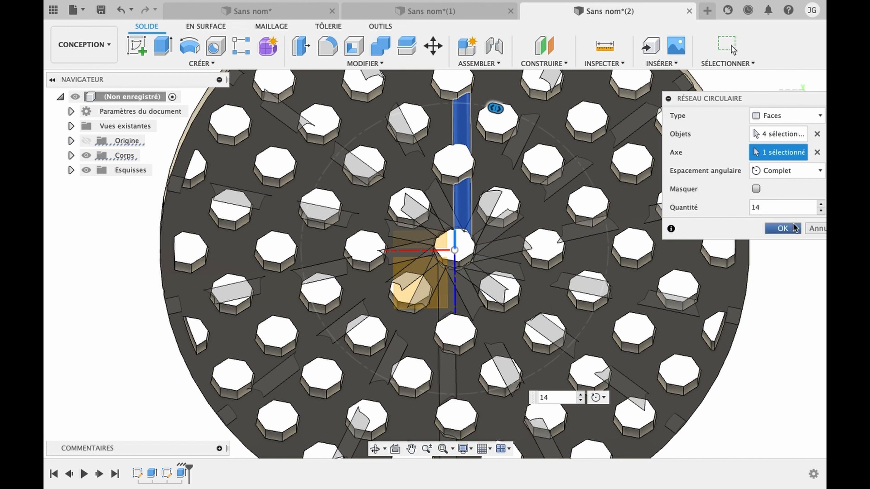
click(819, 204)
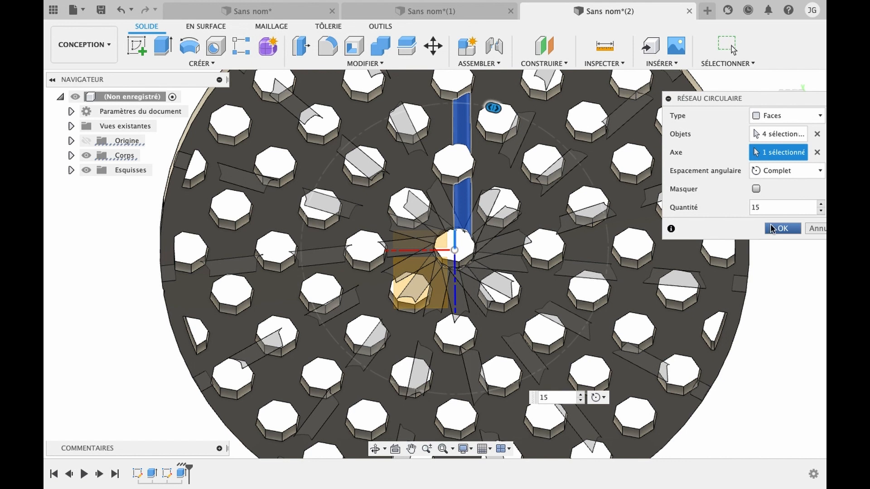
click(771, 227)
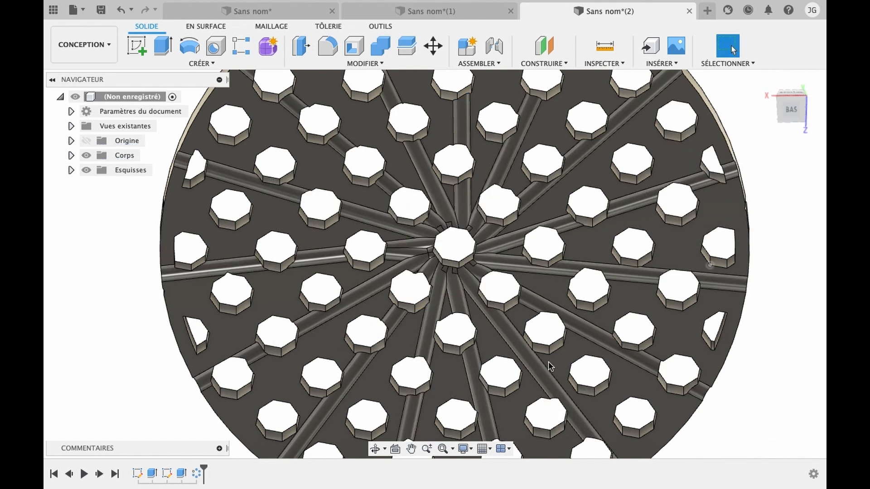
click(375, 449)
drag(419, 324, 429, 245)
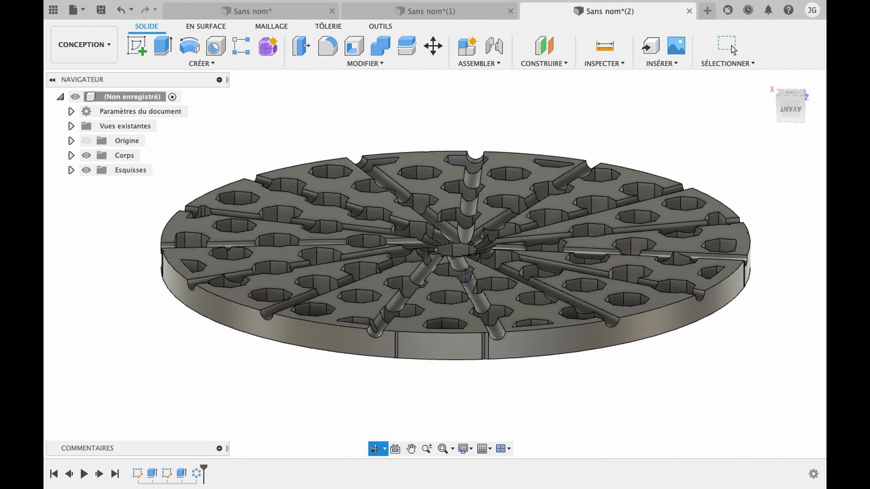